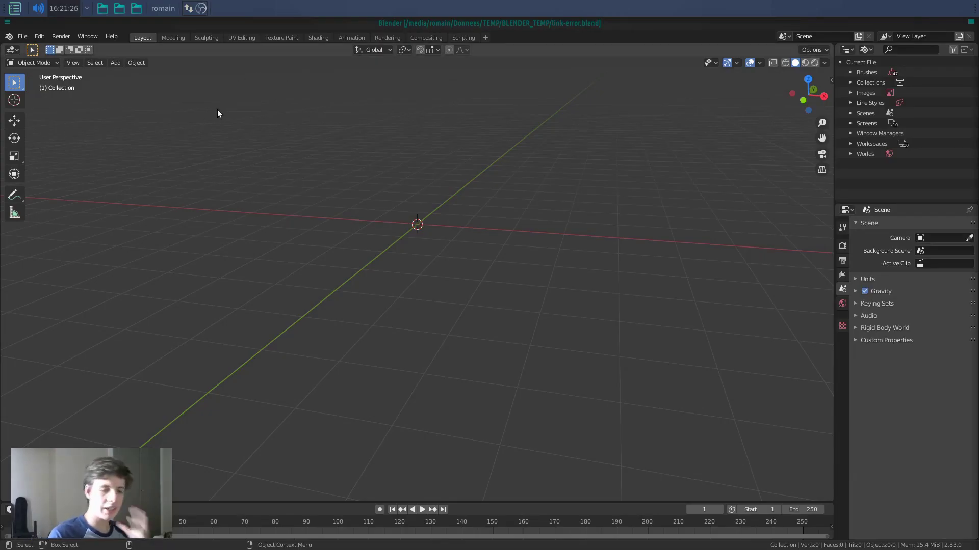
Step: Open the recent file characters_blender.13.blend and collapse the CHAR : BLENDER collection in the outliner
left_click(29, 36)
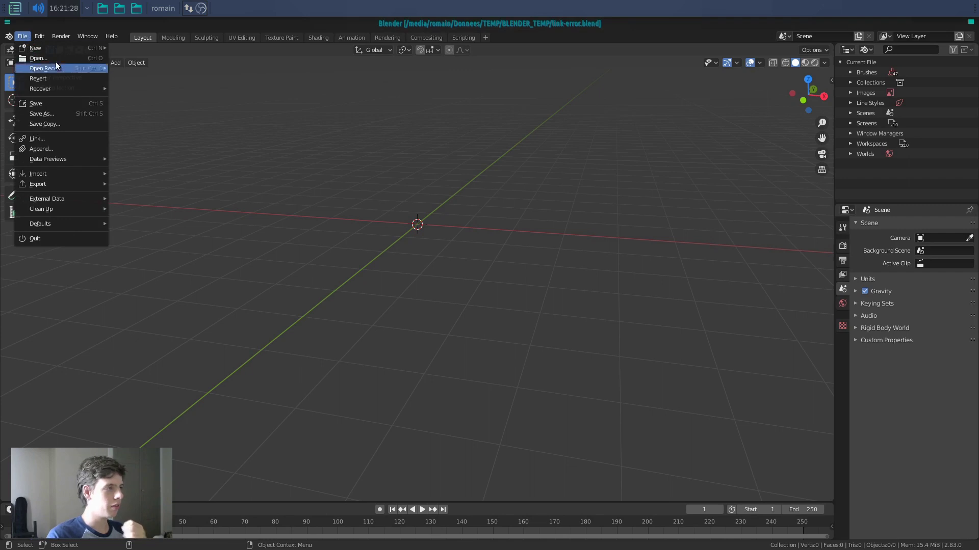
mouse_move(56, 68)
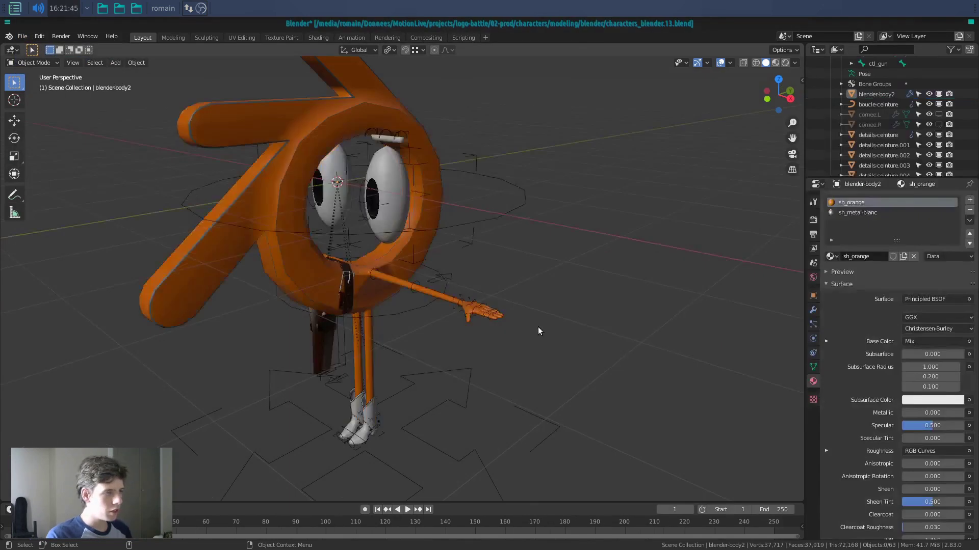
scroll(538, 326, "down", 3)
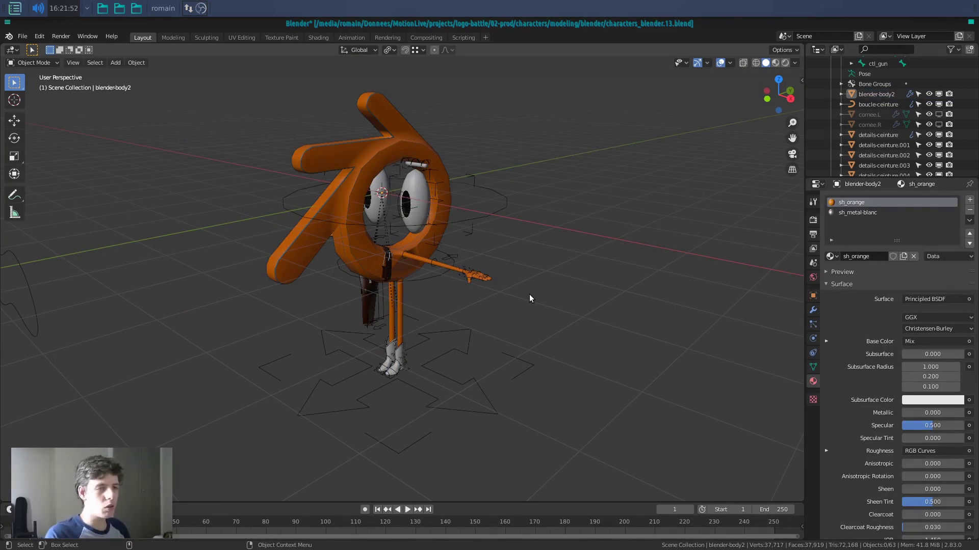
scroll(876, 110, "up", 6)
left_click(821, 82)
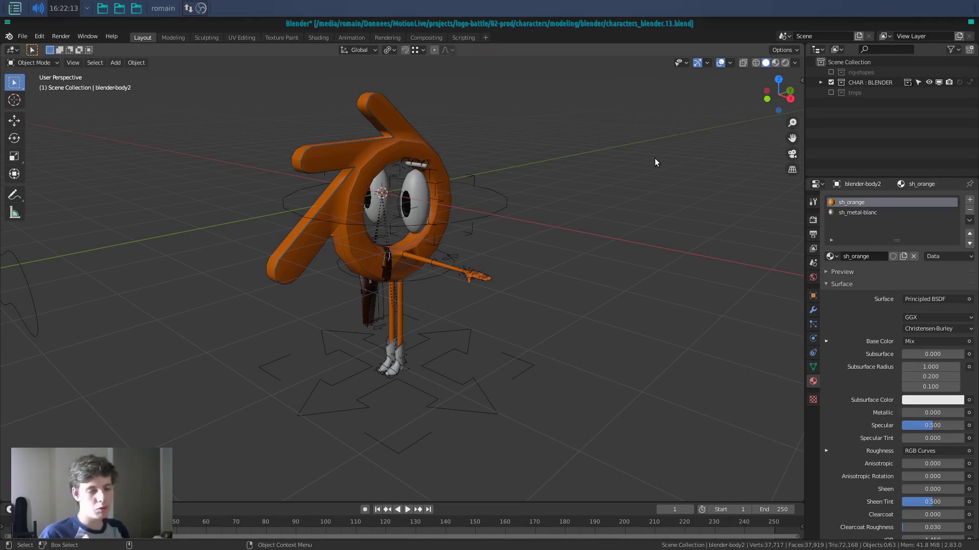
Step: Launch a second Blender instance, open the recent file link-error.blend and widen its 3D viewport
key("super")
type("blender")
key("Down")
key("Return")
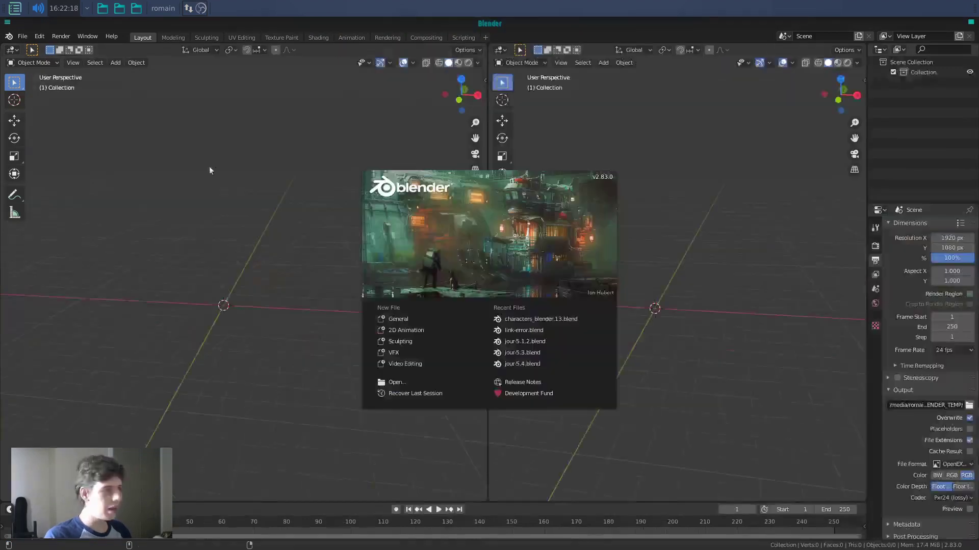
left_click(511, 330)
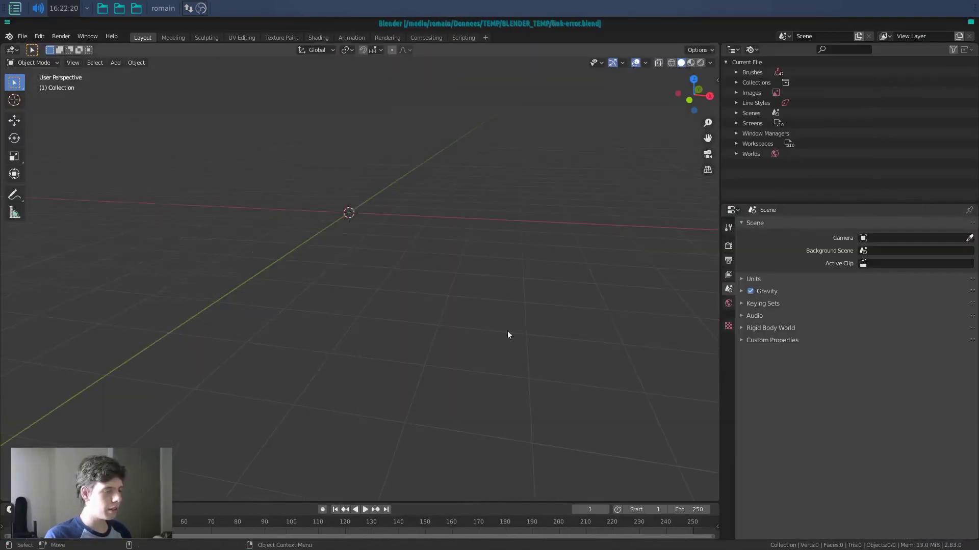
left_click_drag(719, 200, 794, 199)
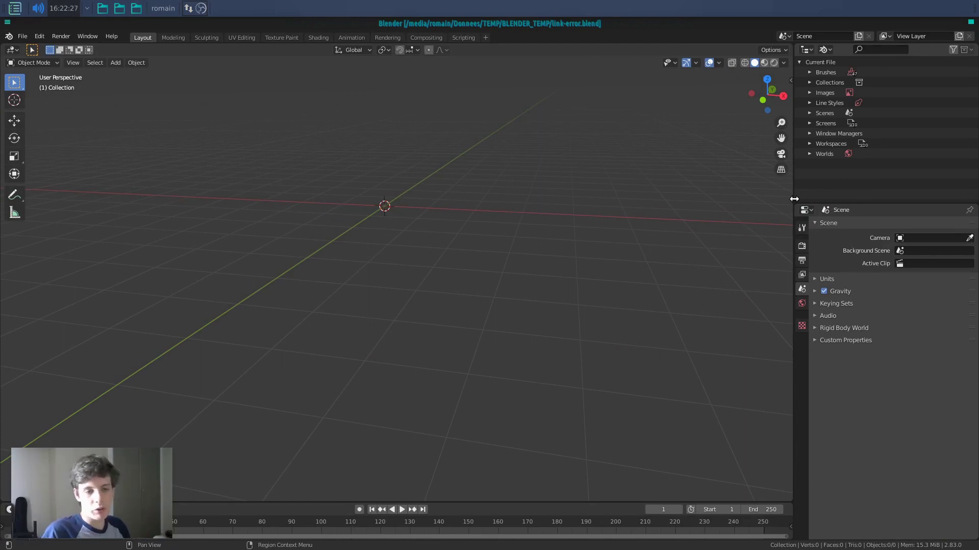
Step: Append the CHAR : BLENDER collection from characters_blender.13.blend to the empty scene
left_click(22, 36)
left_click(57, 149)
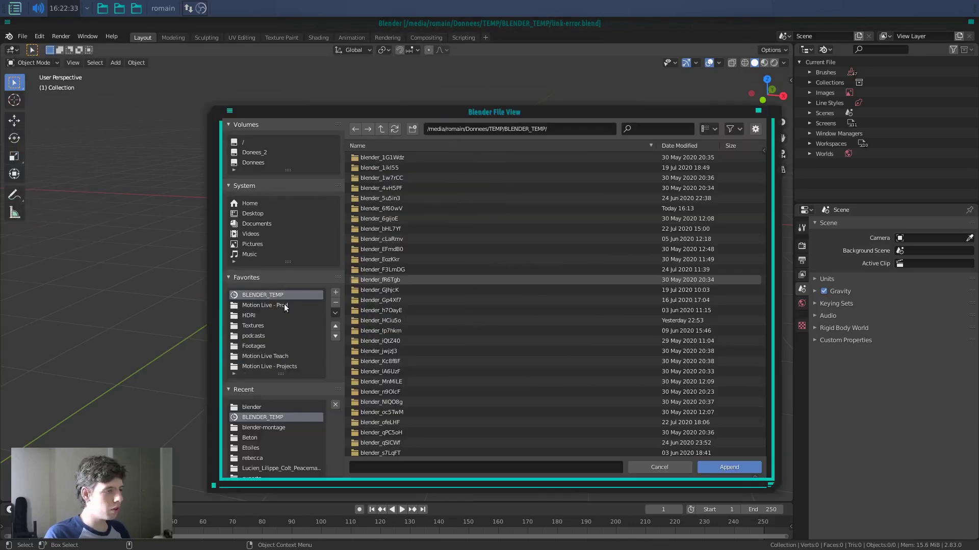
left_click(267, 406)
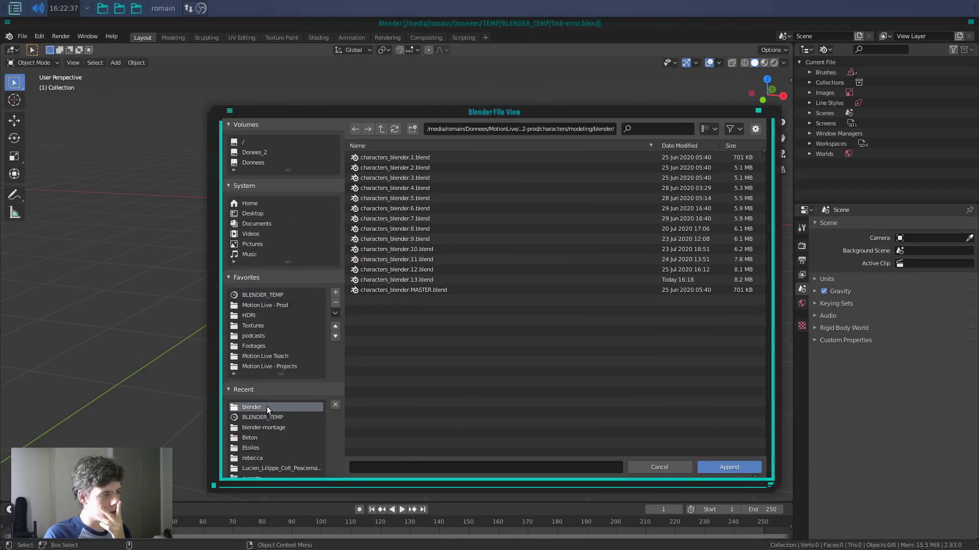
double_click(428, 280)
left_click(387, 130)
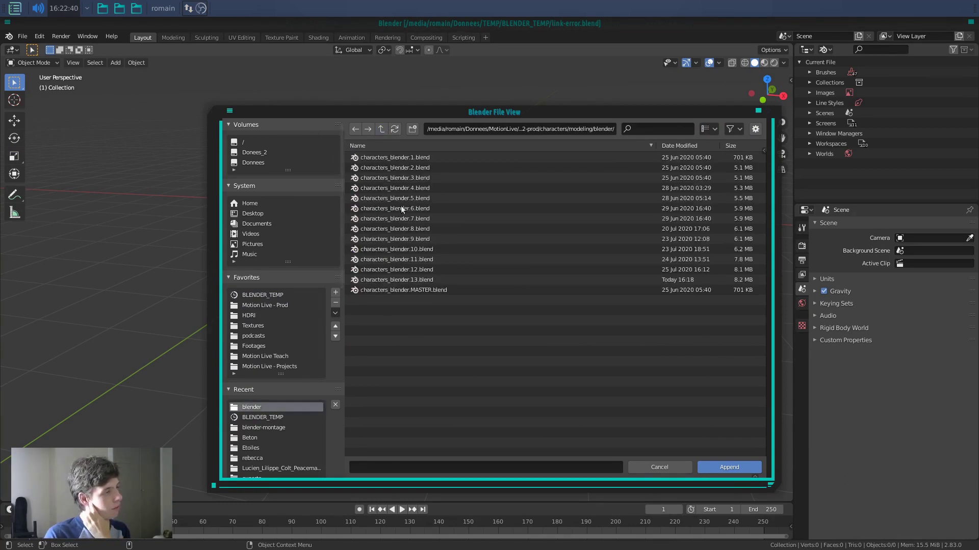
double_click(405, 279)
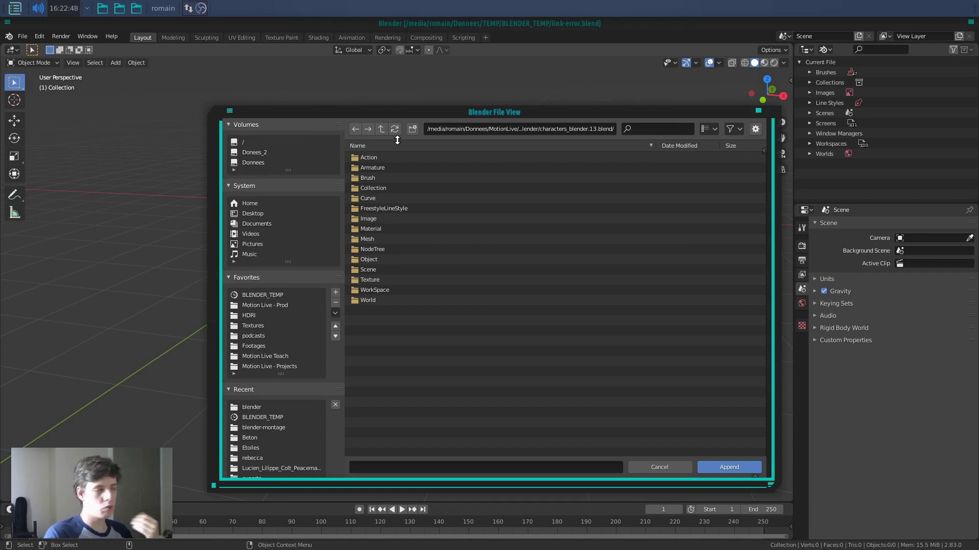
double_click(415, 189)
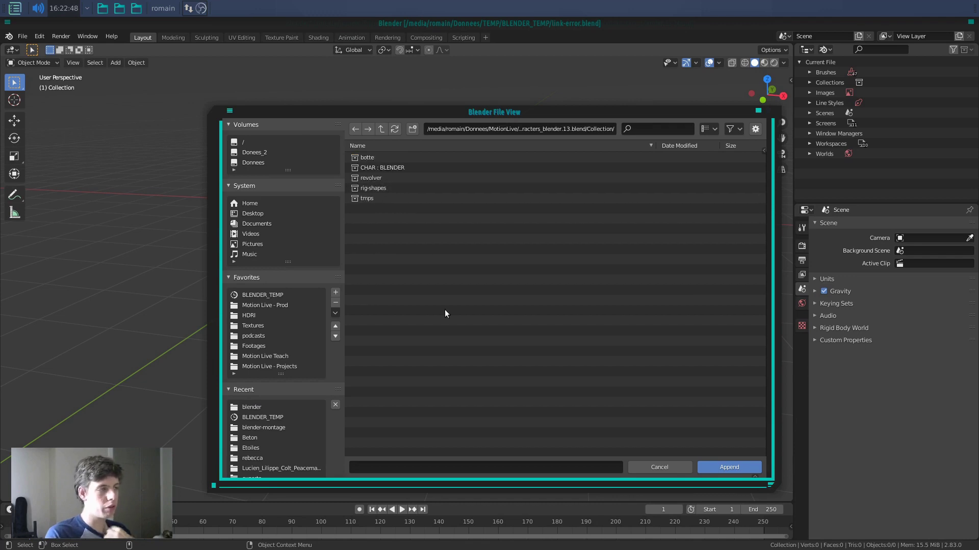
left_click(385, 171)
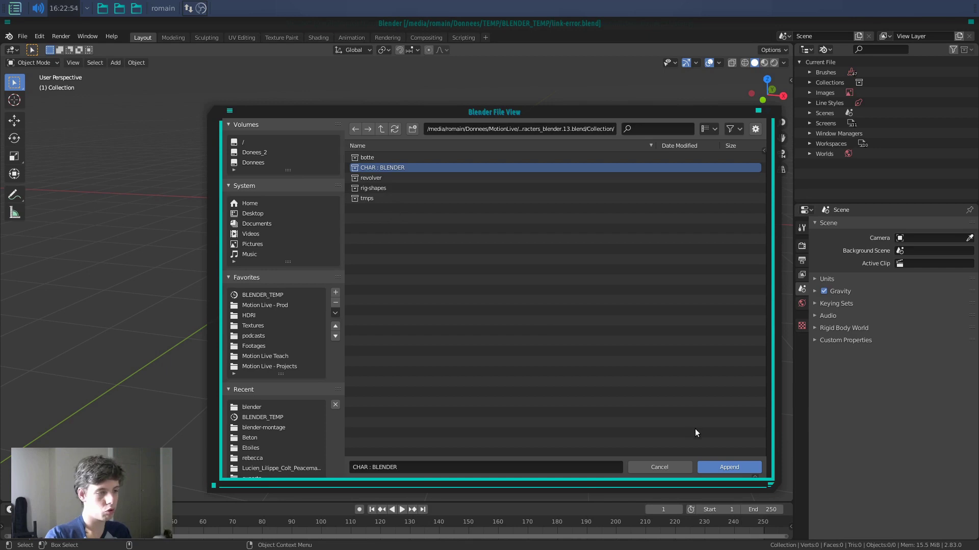
left_click(714, 465)
left_click(540, 345)
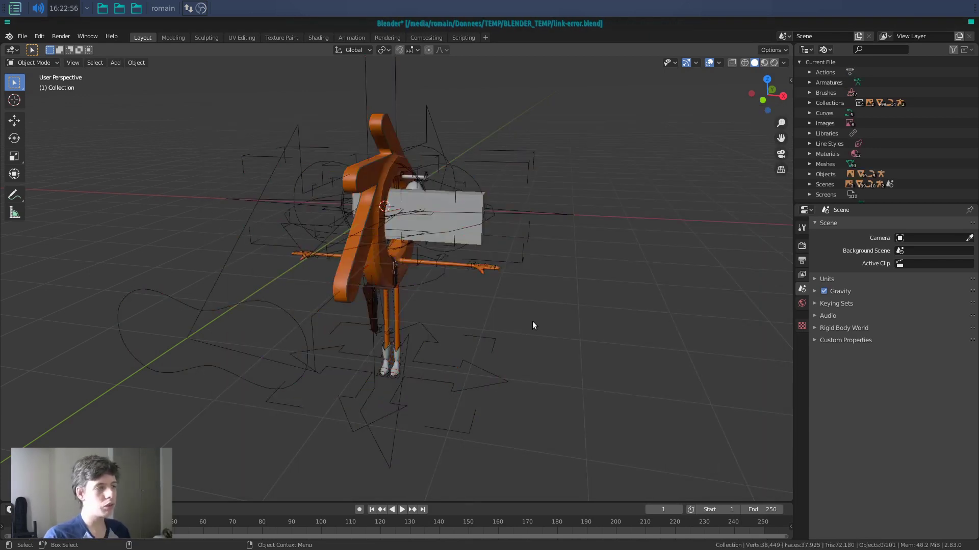
Step: Enlarge the outliner and set its display mode to View Layer
middle_click_drag(549, 316, 521, 312)
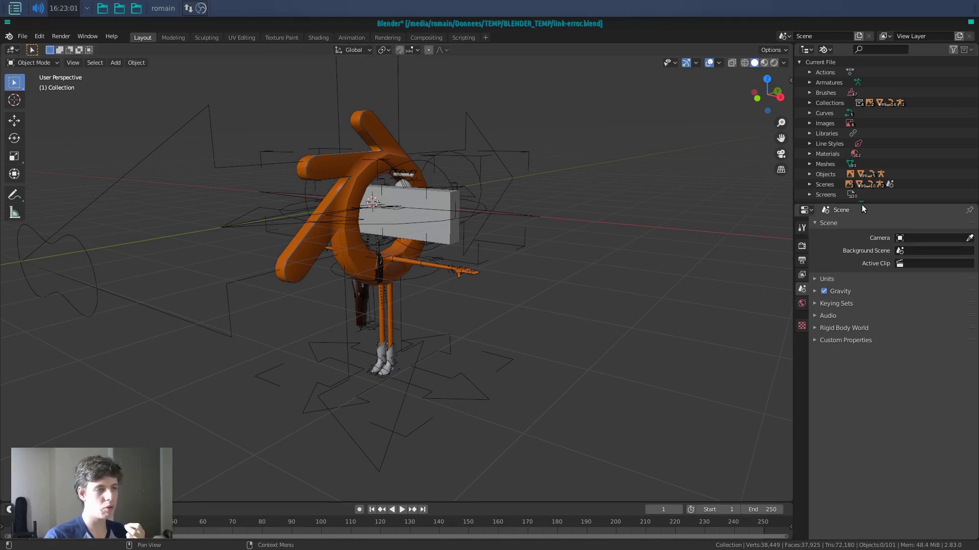
left_click_drag(861, 204, 861, 319)
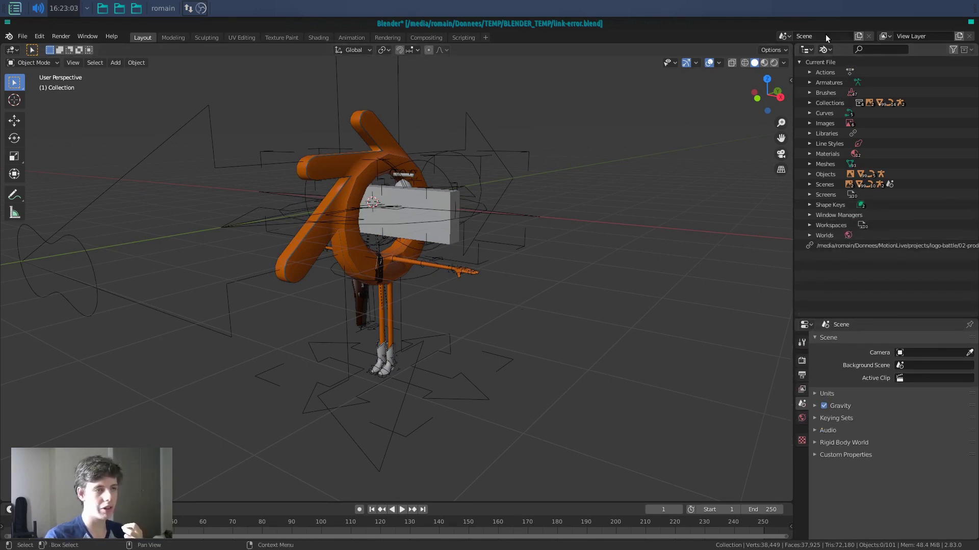
left_click(826, 50)
left_click(836, 61)
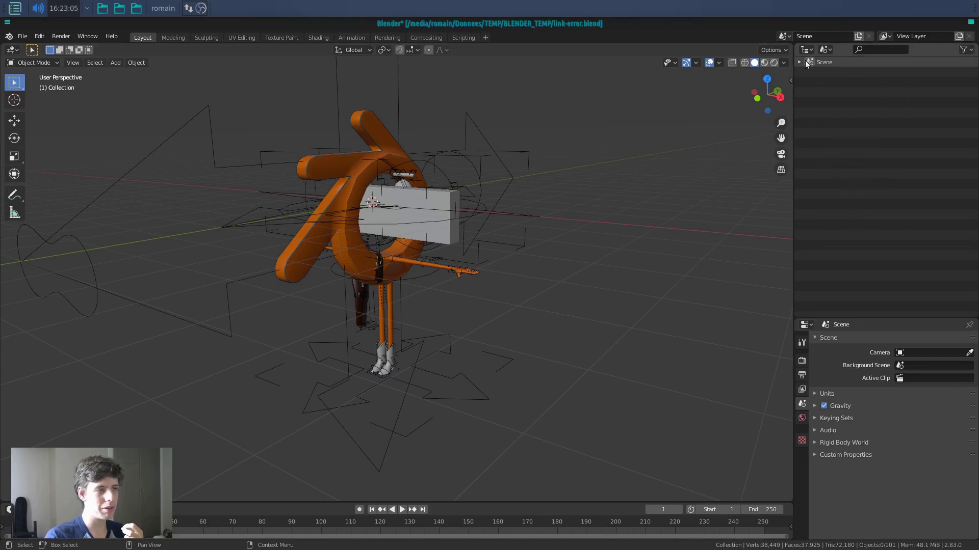
left_click(826, 50)
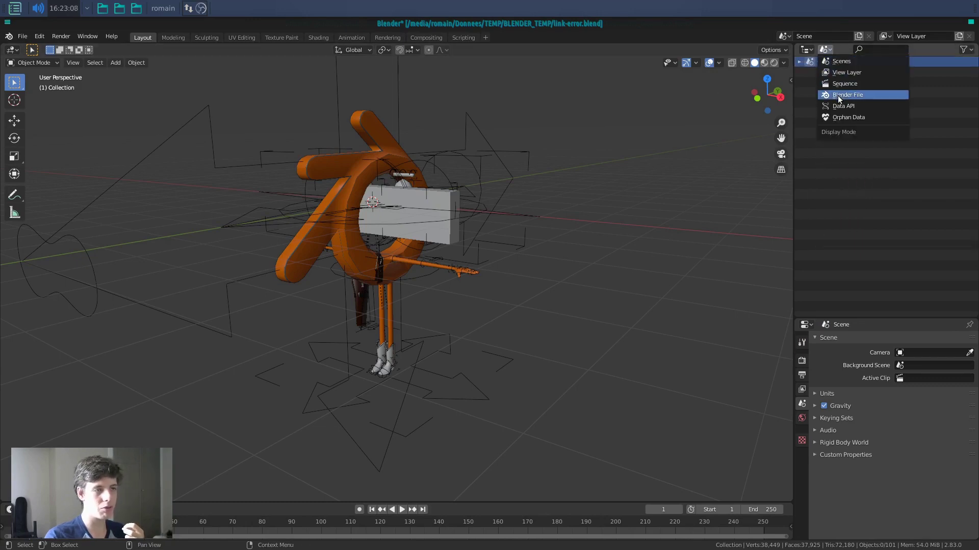
left_click(841, 73)
Step: Inspect the appended contents in the outliner, collapsing CHAR : BLENDER and selecting aim-eyes_boneShape among the loose bone shapes
left_click(810, 72)
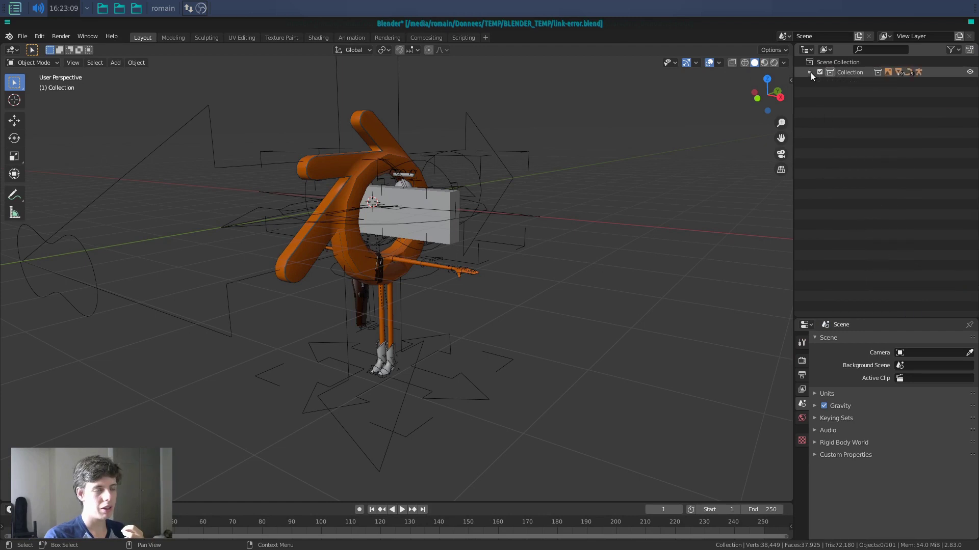
left_click(451, 204)
left_click(486, 158)
left_click(809, 73)
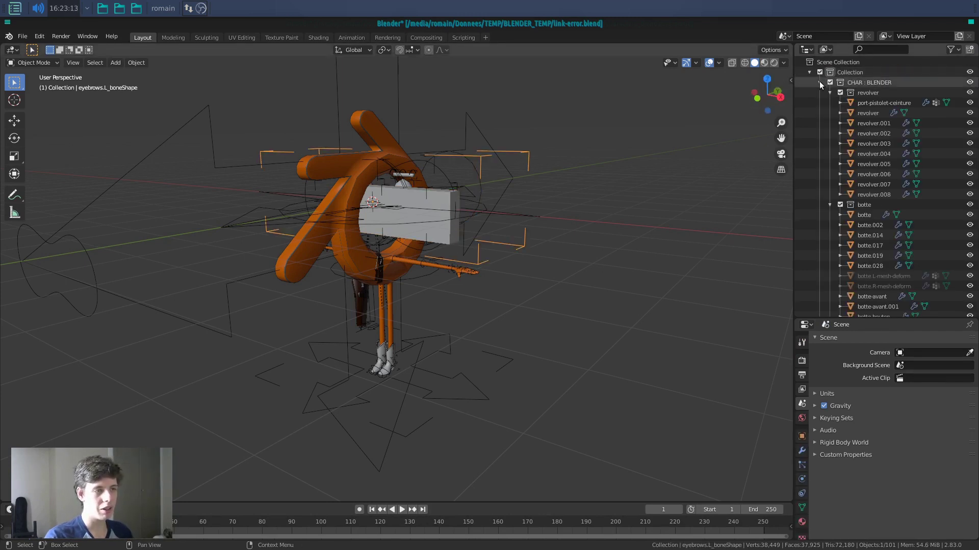
left_click(819, 82)
left_click(837, 93)
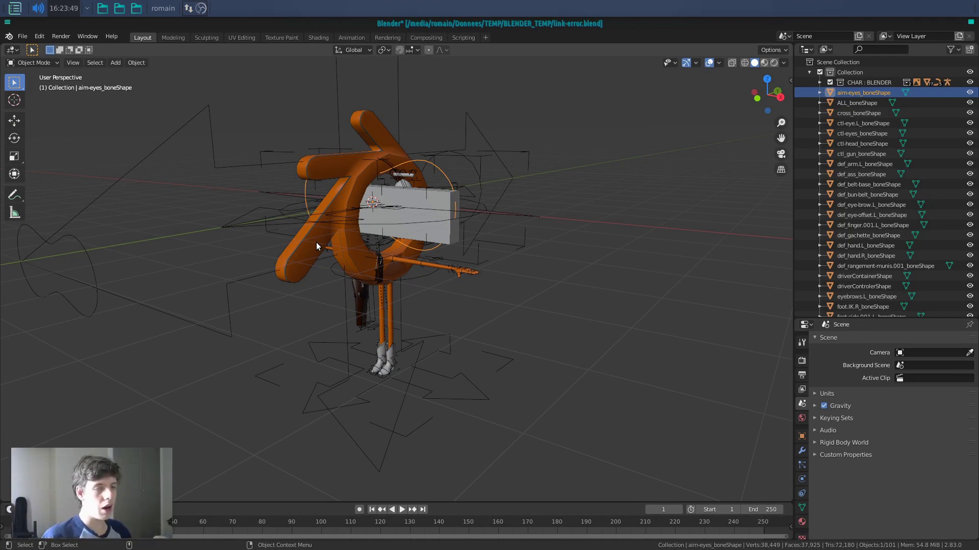
left_click(452, 289)
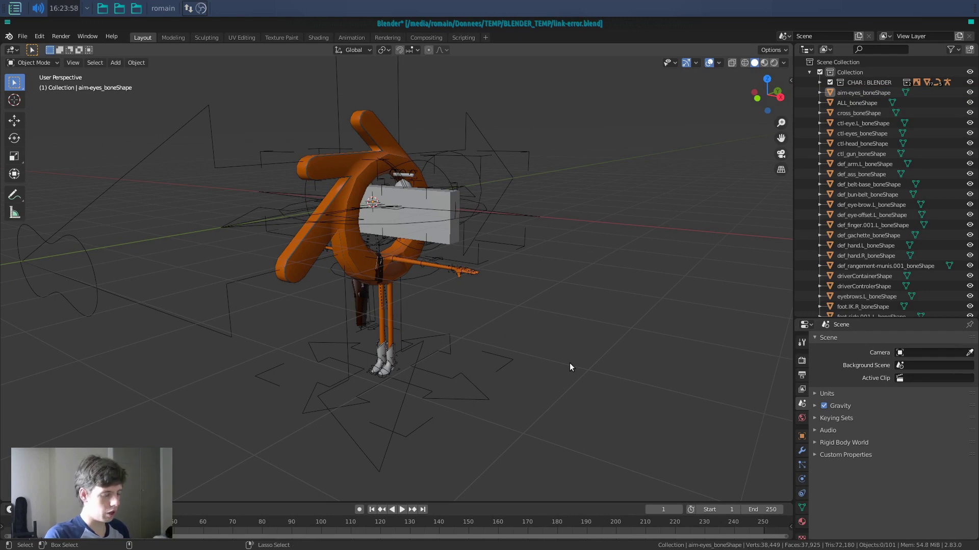
Step: Undo the append of the CHAR : BLENDER collection
key("ctrl+z")
key("ctrl+z")
key("ctrl+z")
key("ctrl+z")
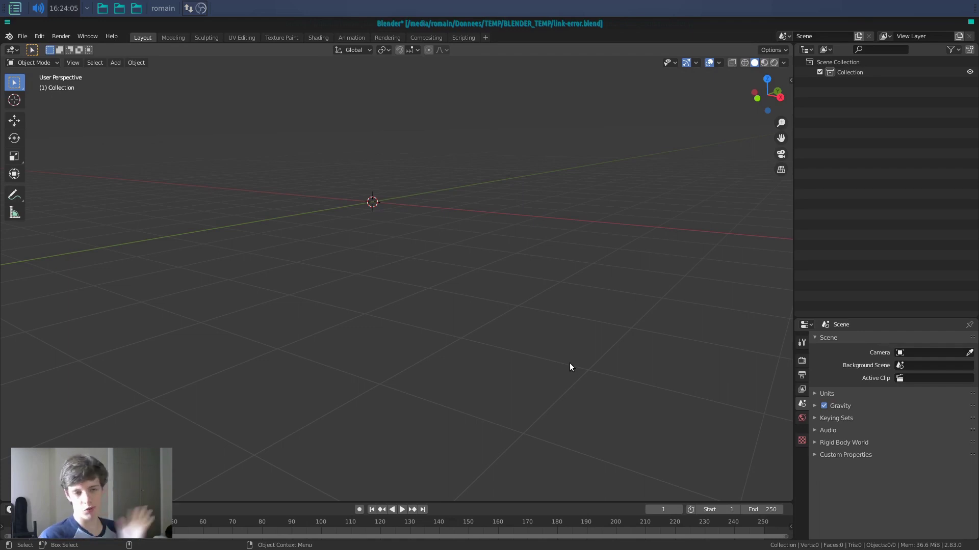
Step: Save the file and link the CHAR : BLENDER collection from characters_blender.13.blend into the scene
middle_click_drag(463, 277, 380, 217)
key("ctrl+s")
left_click(22, 36)
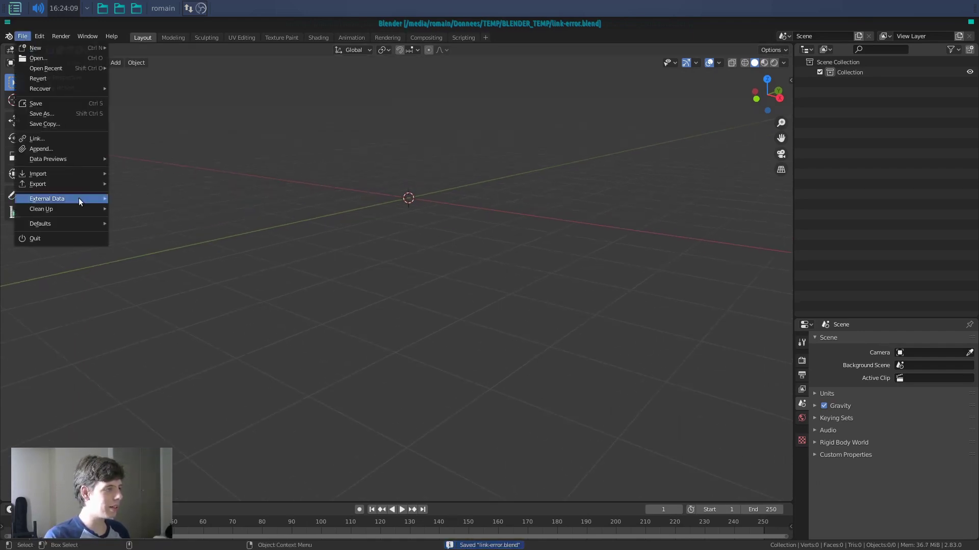
left_click(44, 139)
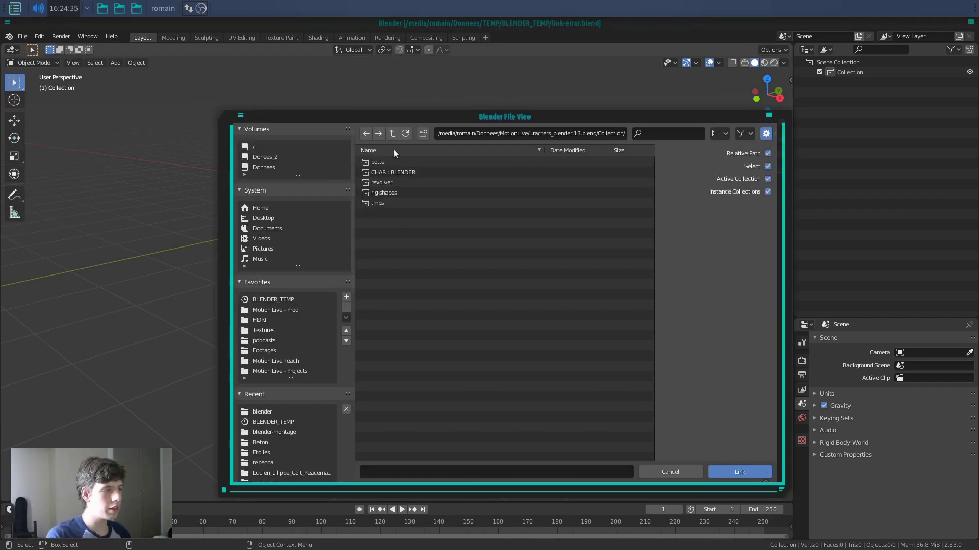
left_click(390, 172)
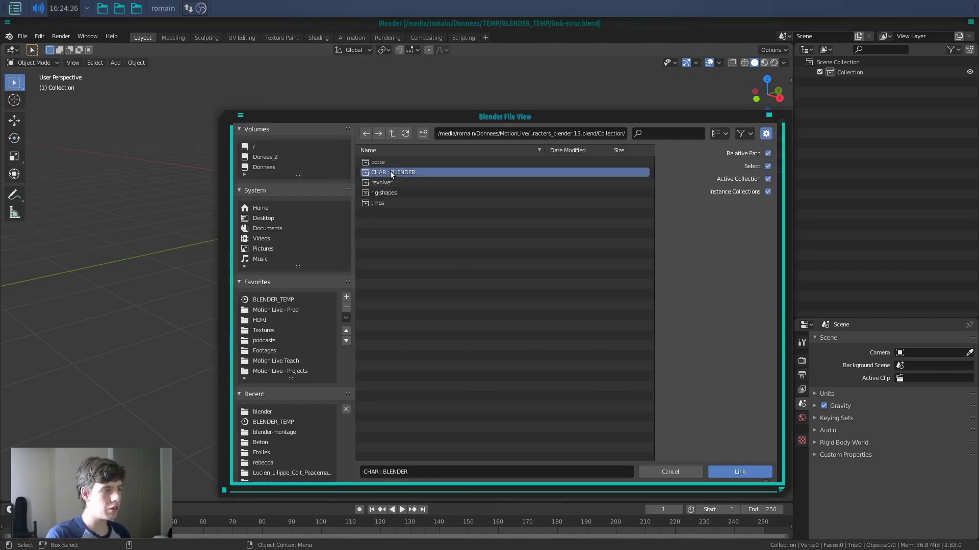
left_click(748, 467)
Step: Try to move the linked CHAR : BLENDER character as a whole, cancelling each move
middle_click_drag(549, 328, 532, 324)
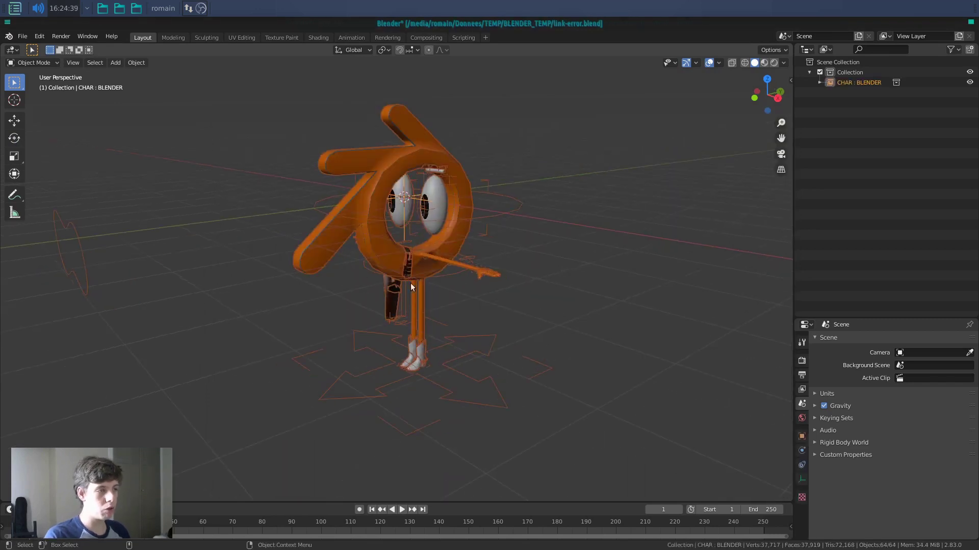
left_click(491, 283)
scroll(470, 365, "down", 2)
key("g")
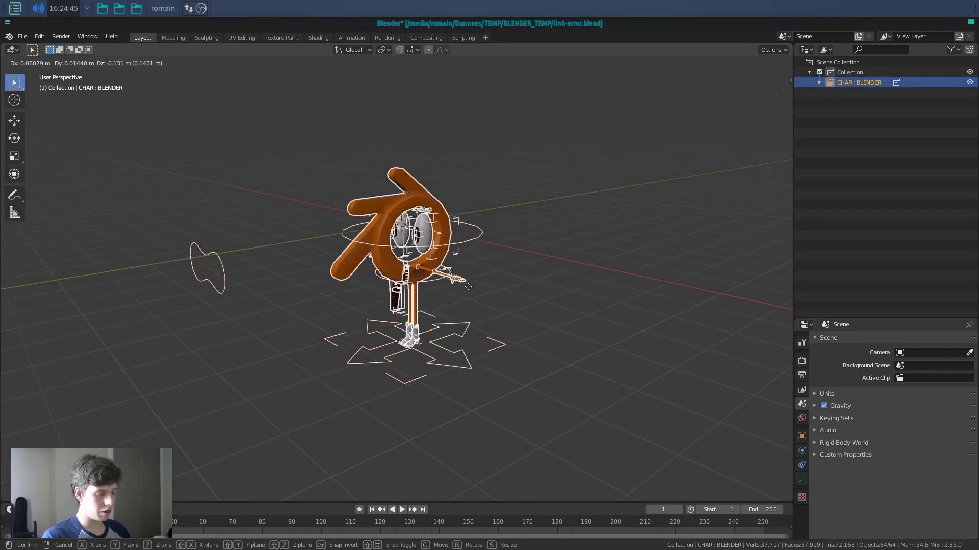
right_click(423, 206)
left_click_drag(482, 231, 465, 230)
left_click(388, 212)
key("g")
right_click(403, 219)
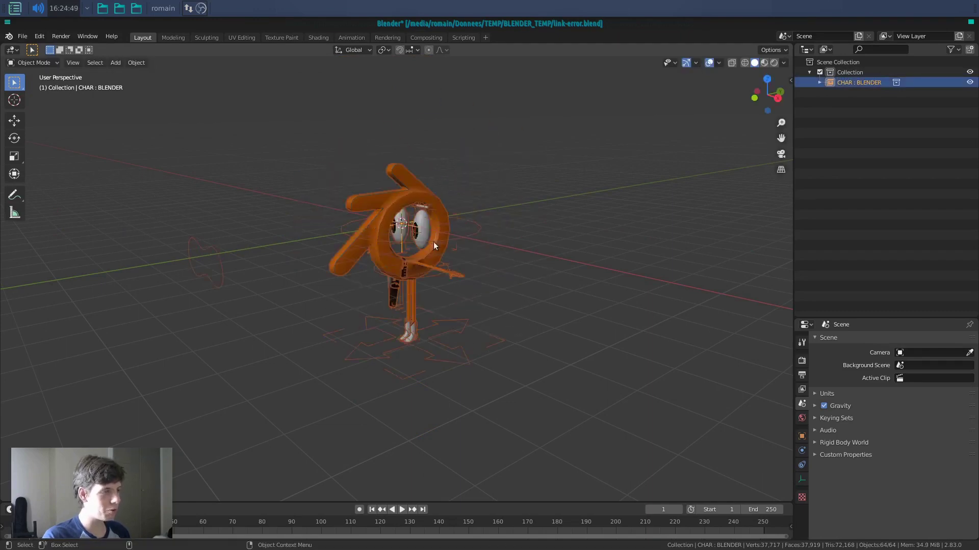
scroll(420, 248, "up", 4)
left_click(486, 167)
left_click(423, 194)
key("g")
right_click(497, 151)
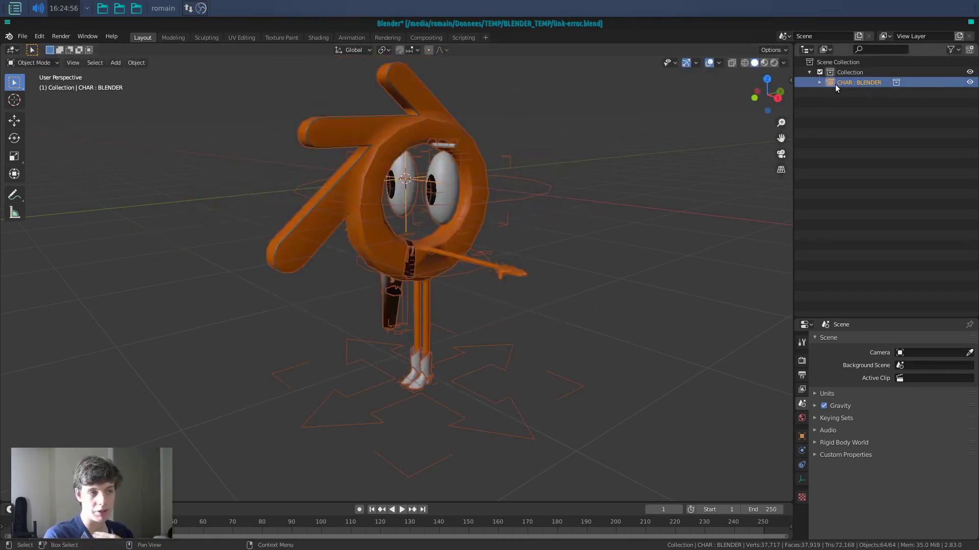
Step: Set the display size of the linked character's CHAR : BLENDER empty to 0.4 m
left_click(802, 437)
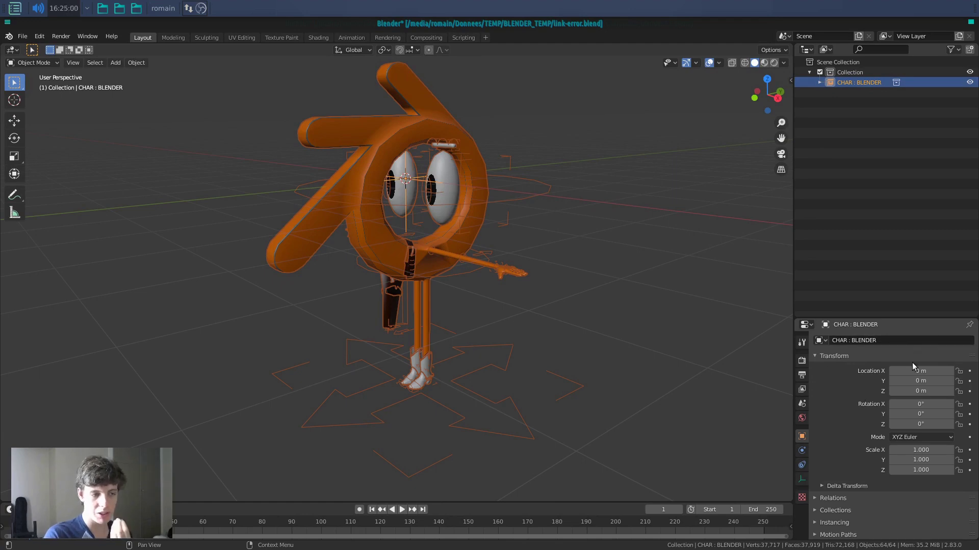
left_click(802, 480)
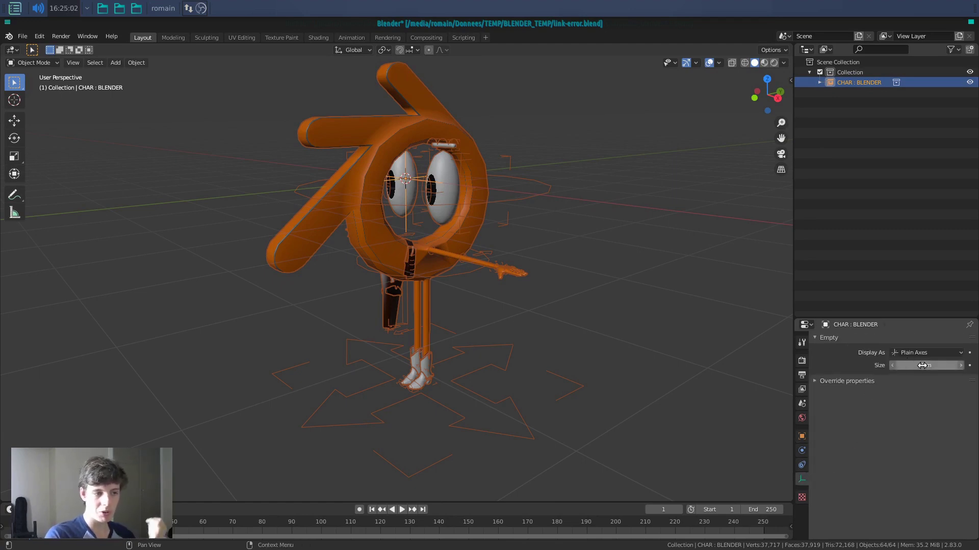
left_click_drag(926, 366, 875, 365)
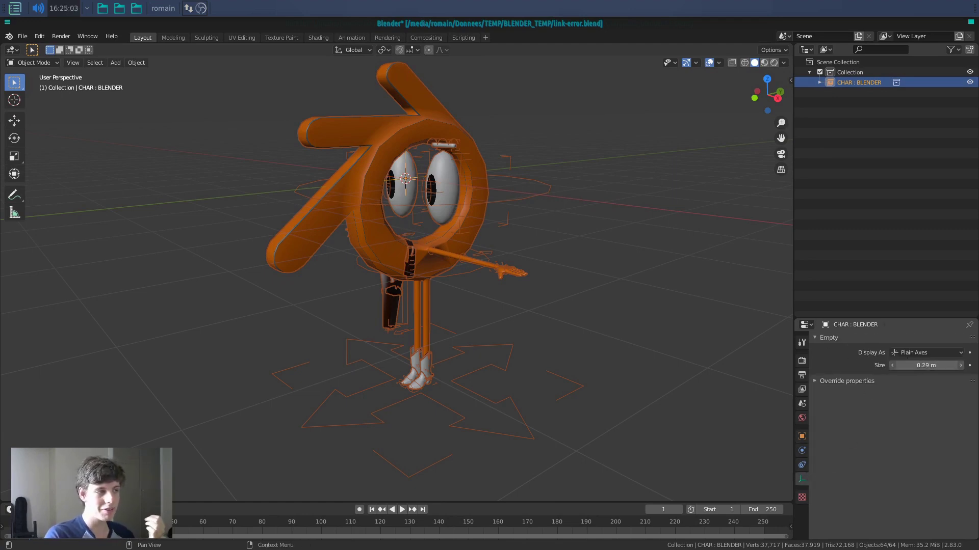
left_click(921, 352)
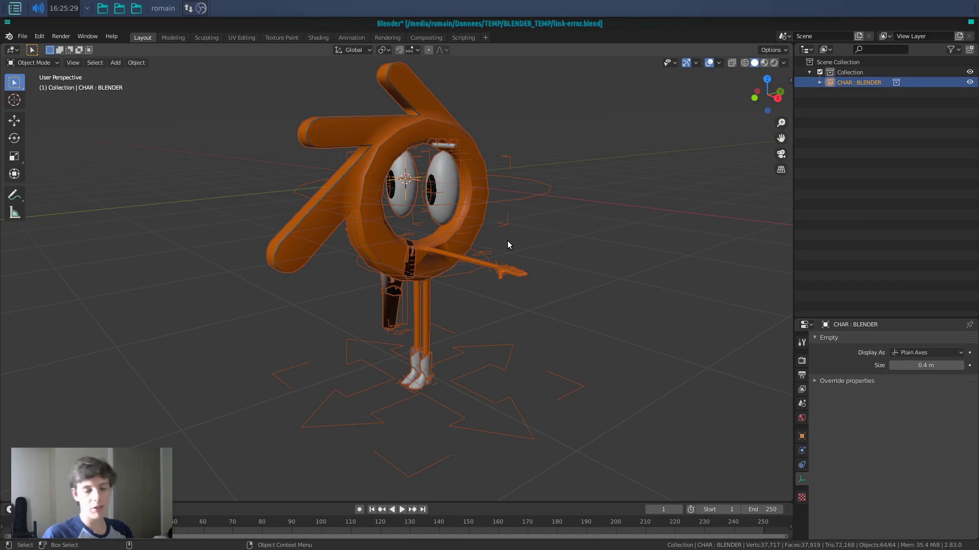
middle_click_drag(507, 245, 577, 160)
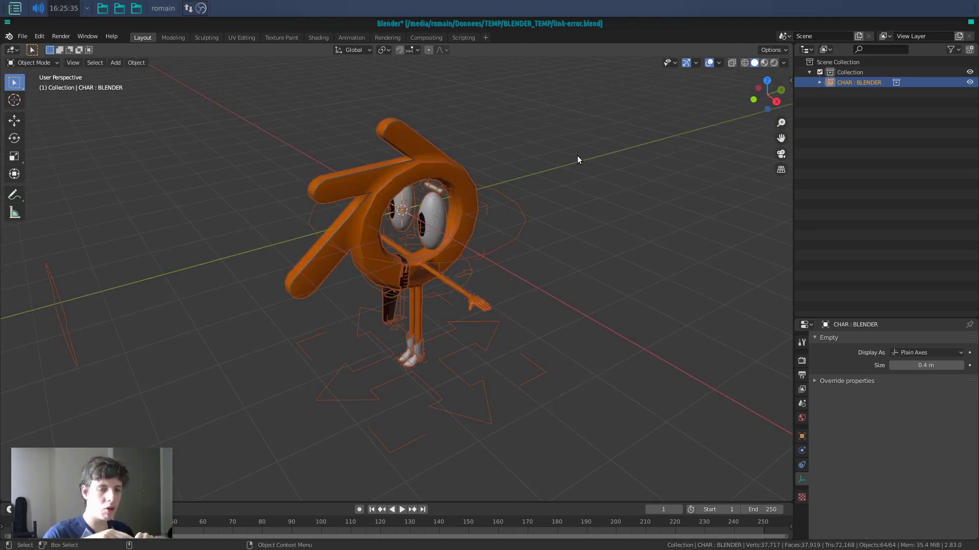
Step: Show the outliner in Blender File mode and examine the collections stored under the linked library file
left_click_drag(789, 49, 765, 50)
left_click(806, 50)
left_click(826, 49)
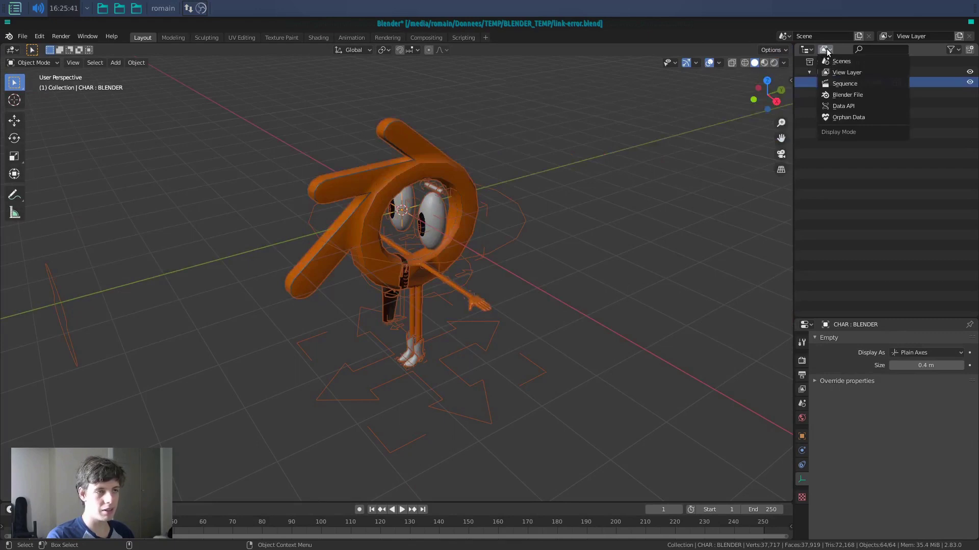
left_click(837, 96)
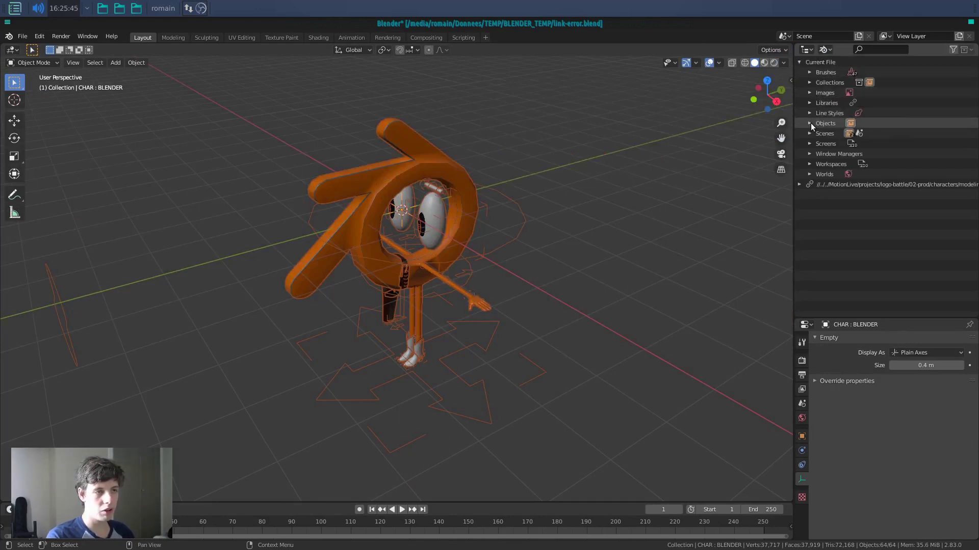
left_click(798, 184)
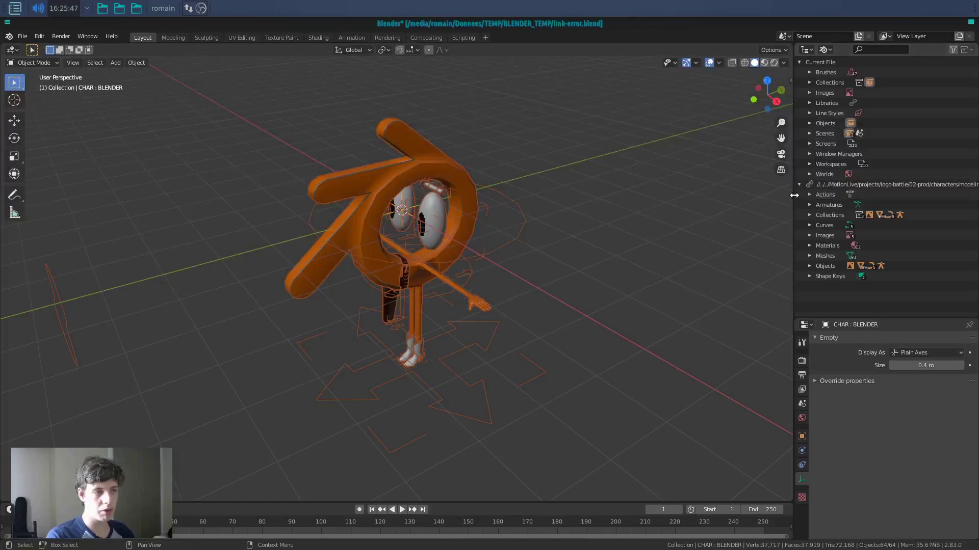
left_click(810, 215)
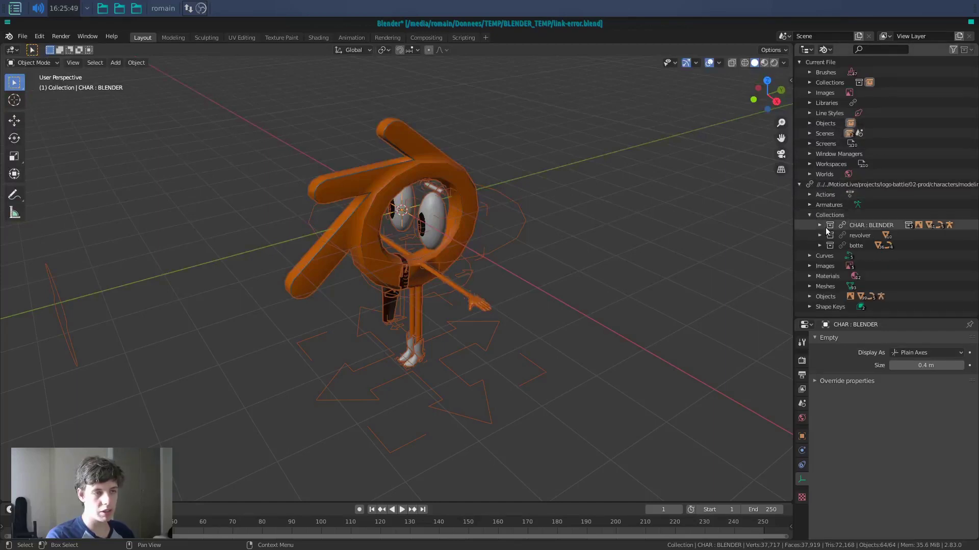
left_click(820, 226)
left_click(809, 215)
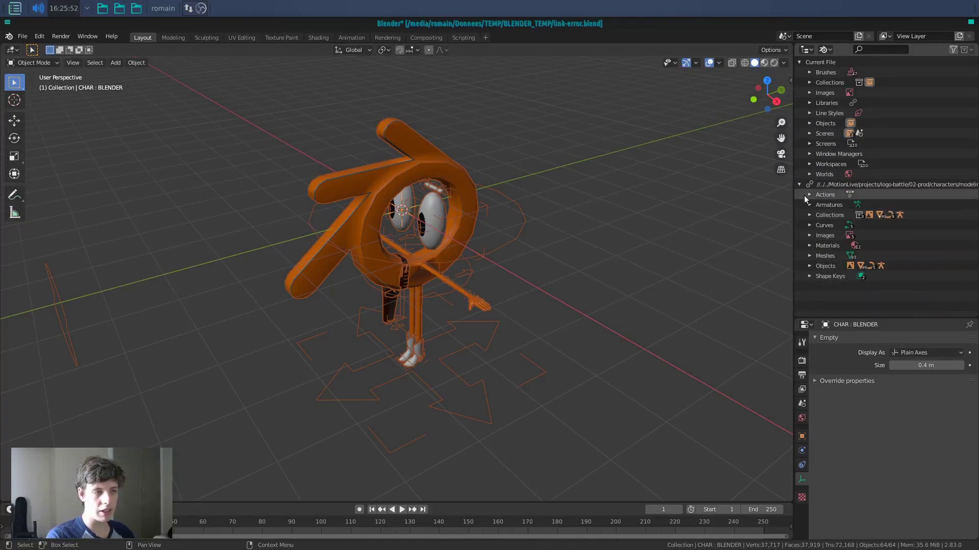
left_click(800, 183)
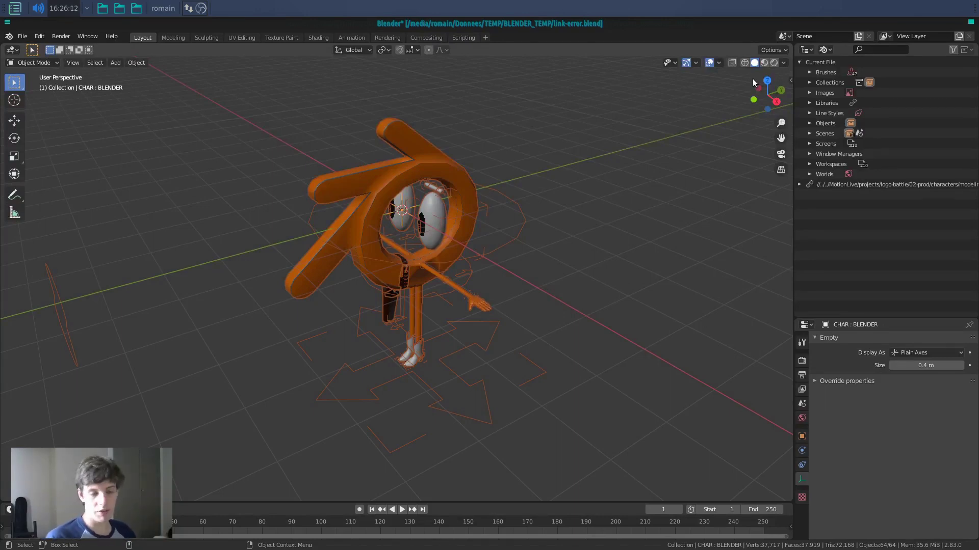
Step: Deselect the linked character and return the outliner to the View Layer display mode
left_click(672, 152)
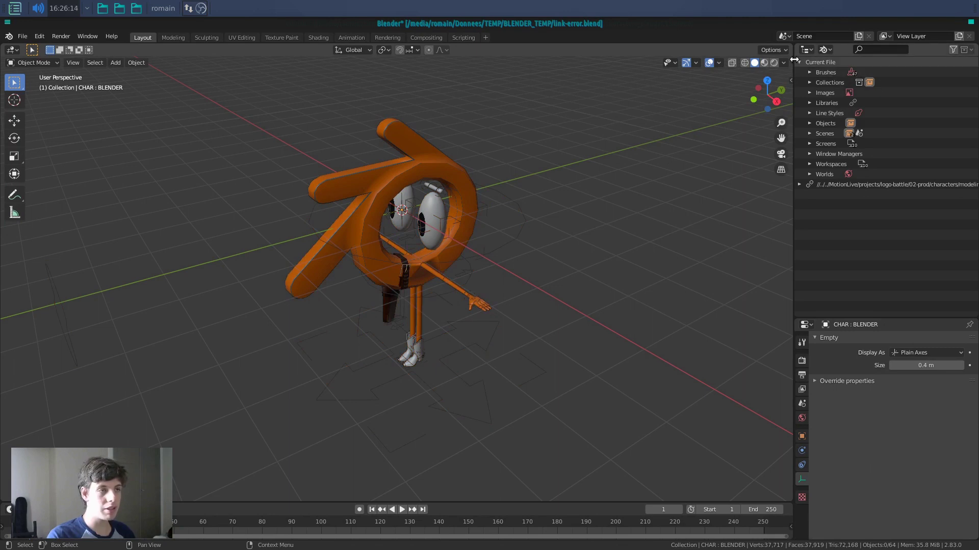
left_click_drag(794, 53, 808, 54)
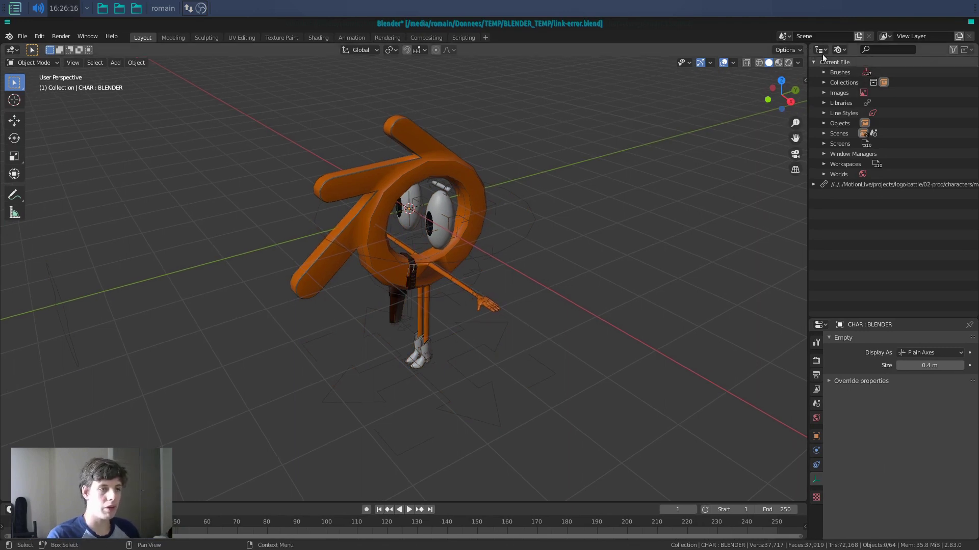
left_click(838, 50)
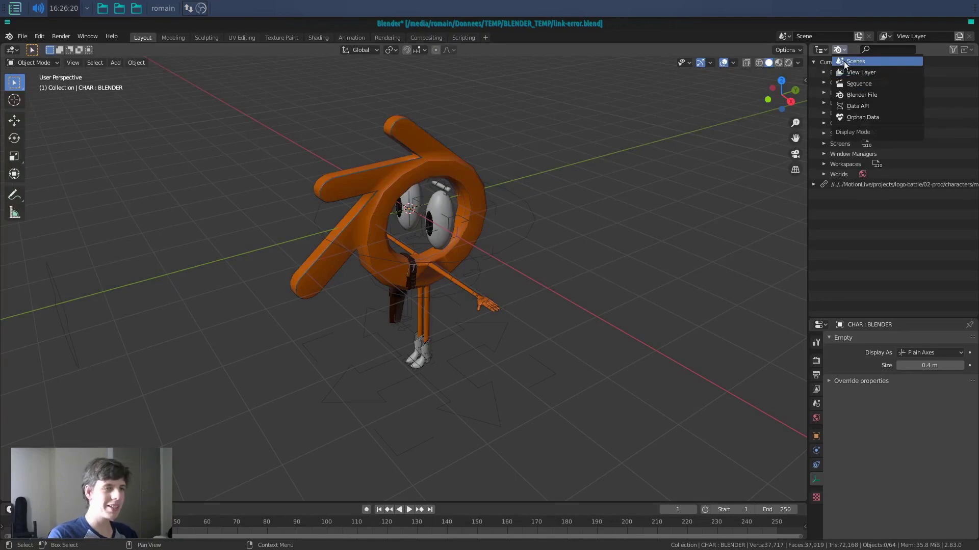
left_click(847, 62)
left_click(840, 49)
left_click(849, 72)
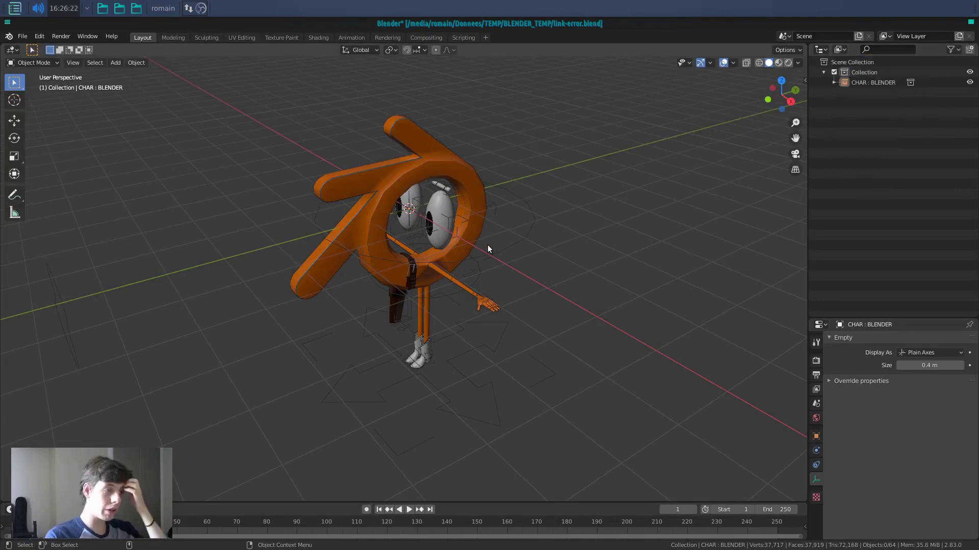
Step: Select the linked CHAR : BLENDER character and make a proxy of its Blender-RIG armature
key("a")
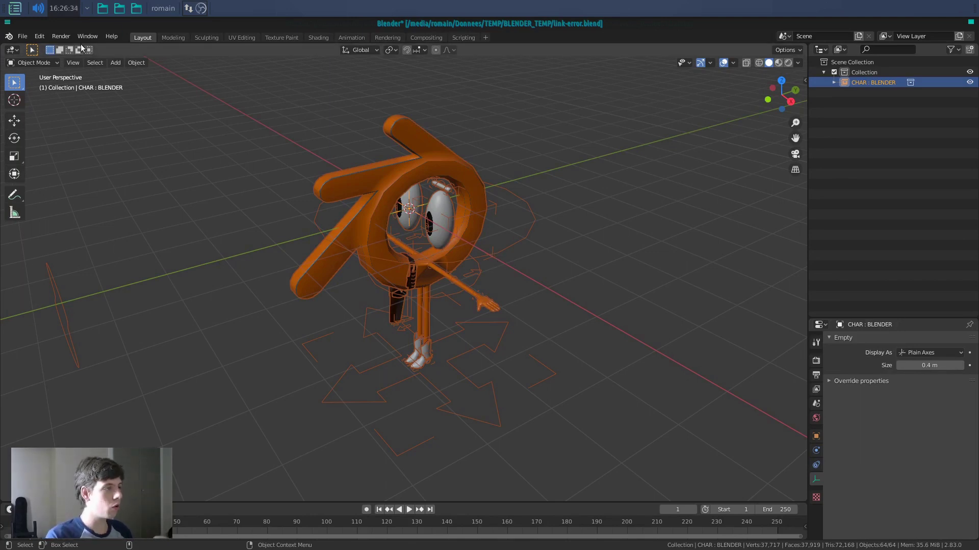
left_click(127, 61)
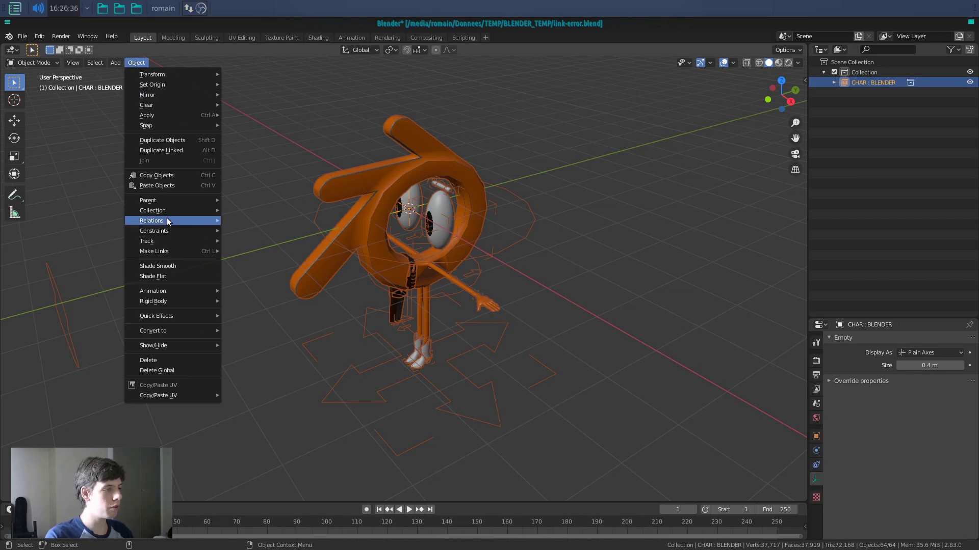
left_click(268, 227)
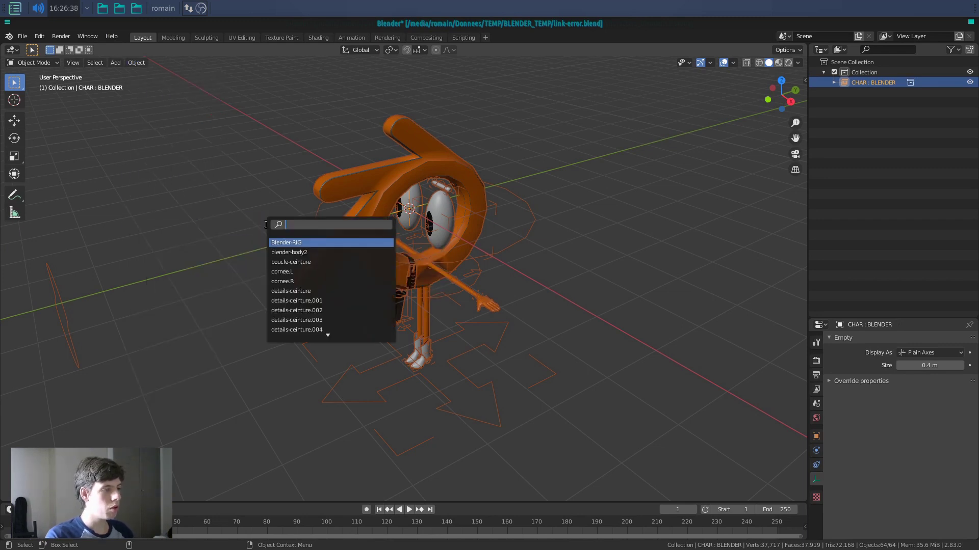
left_click(286, 243)
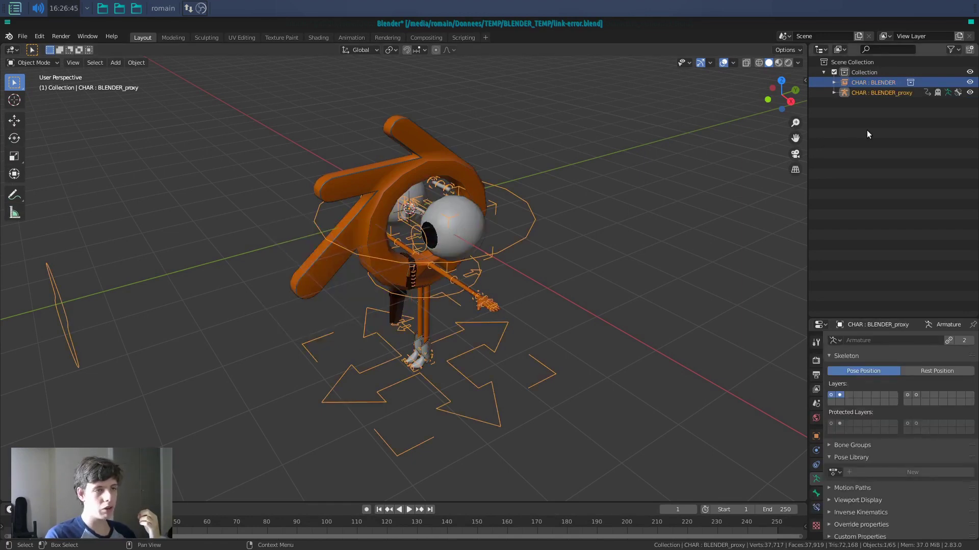
Step: Try to move the CHAR : BLENDER_proxy rig as a whole in Object Mode
left_click(855, 93)
left_click(855, 93)
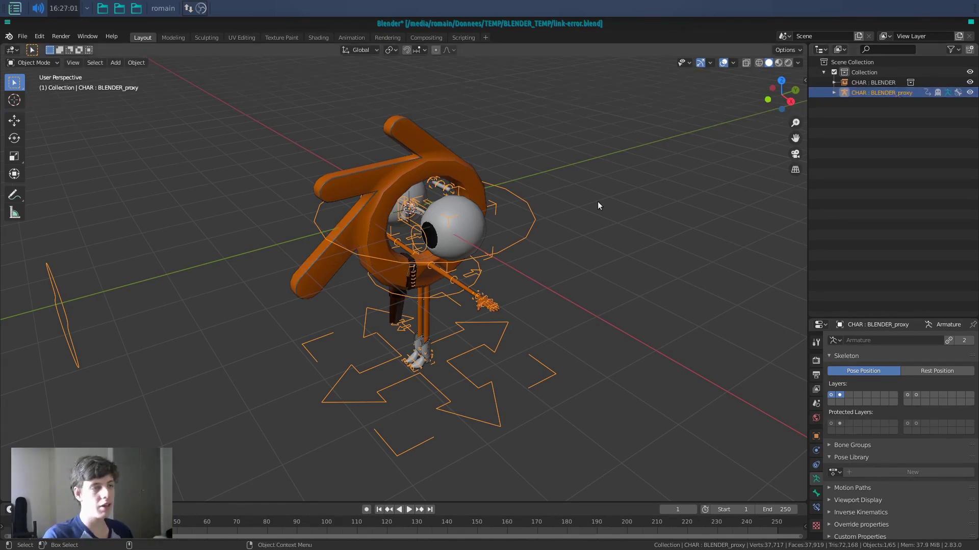
middle_click_drag(430, 287, 465, 269)
key("g")
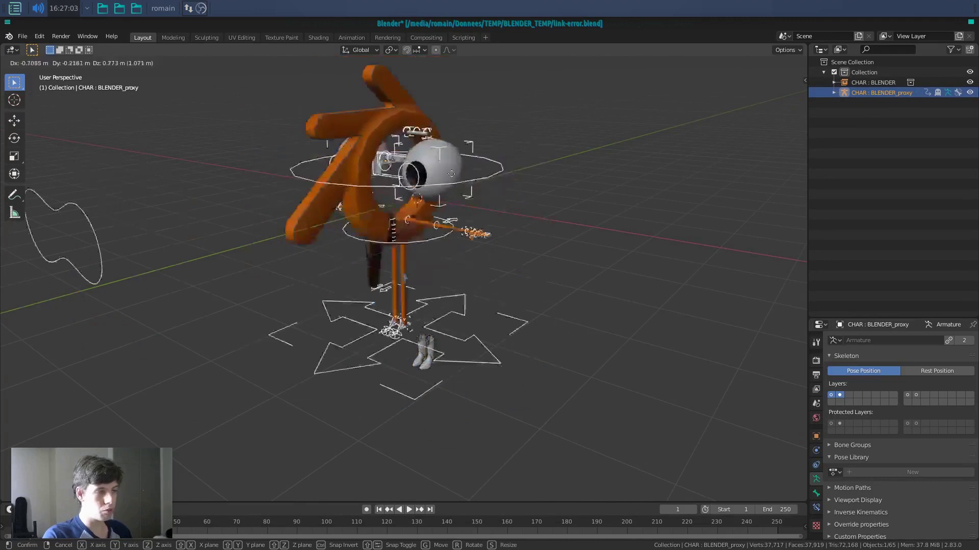
left_click(534, 273)
middle_click_drag(533, 273, 519, 274)
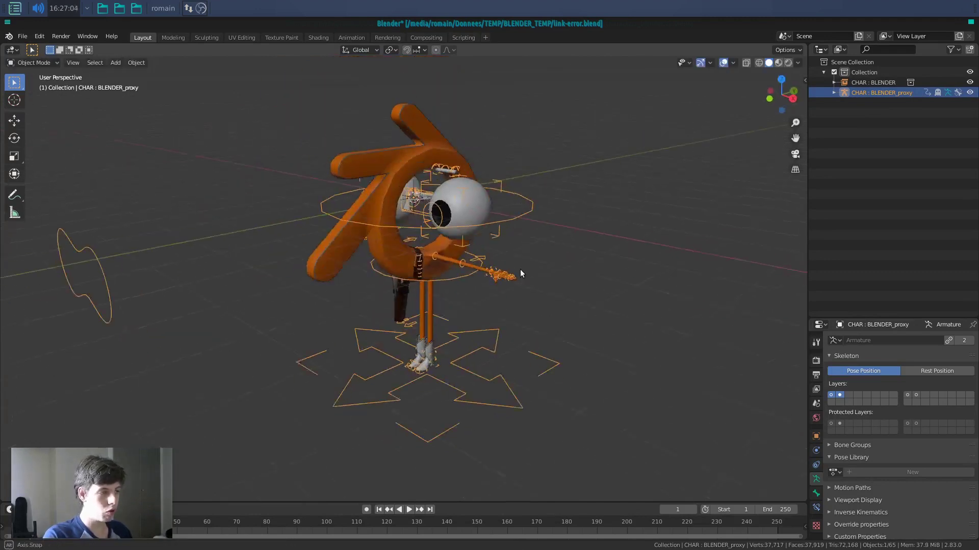
Step: Switch the CHAR : BLENDER_proxy rig to Pose Mode and try moving its control bones, including the walk bone
key("ctrl+Tab")
left_click(518, 227)
key("g")
key("Escape")
left_click(502, 337)
key("g")
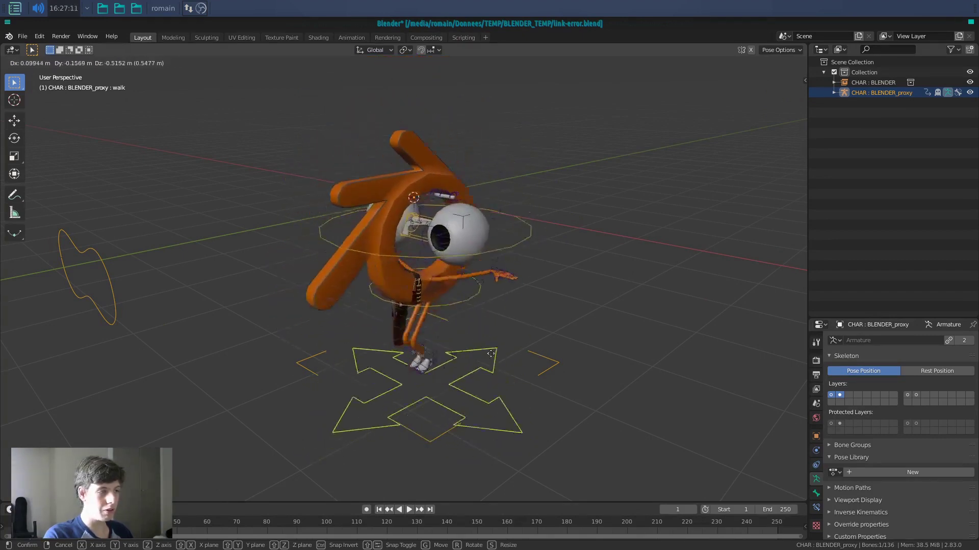
left_click(535, 352)
mouse_move(535, 352)
middle_mouse_down()
mouse_move(502, 353)
mouse_move(521, 346)
middle_mouse_up()
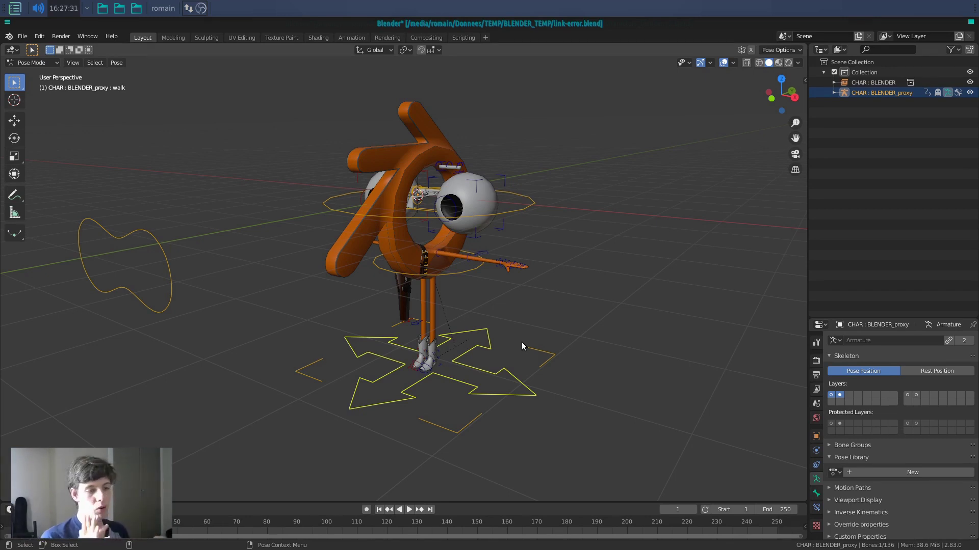
Step: Make more room for the armature properties and assign the BlenderPoseLib pose library to the proxy rig
middle_click_drag(522, 342, 501, 259)
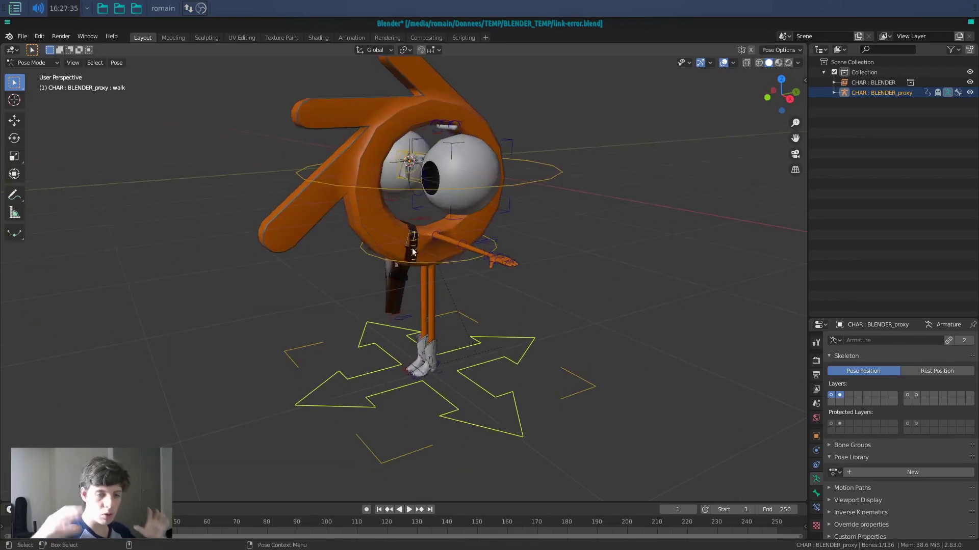
middle_click_drag(413, 251, 502, 250)
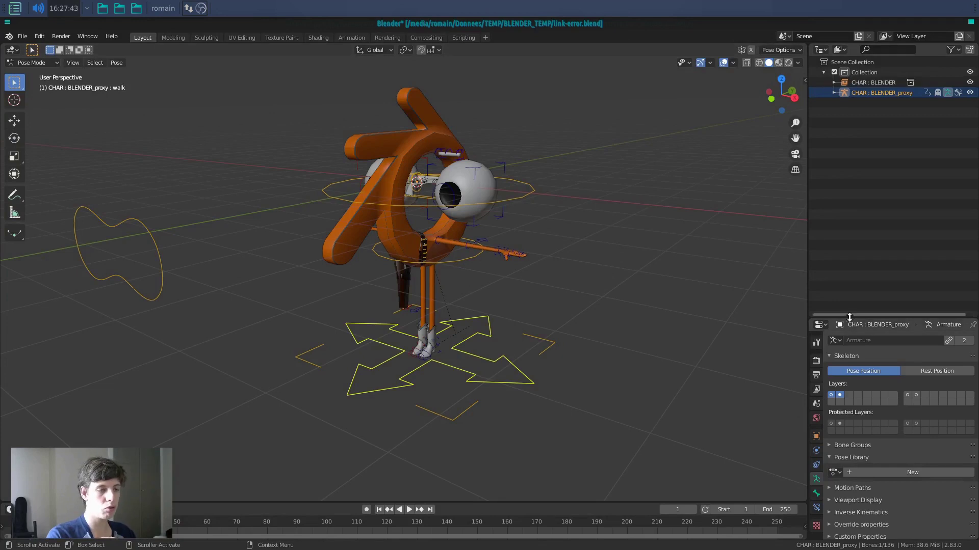
left_click_drag(850, 317, 887, 149)
left_click(841, 302)
left_click(846, 320)
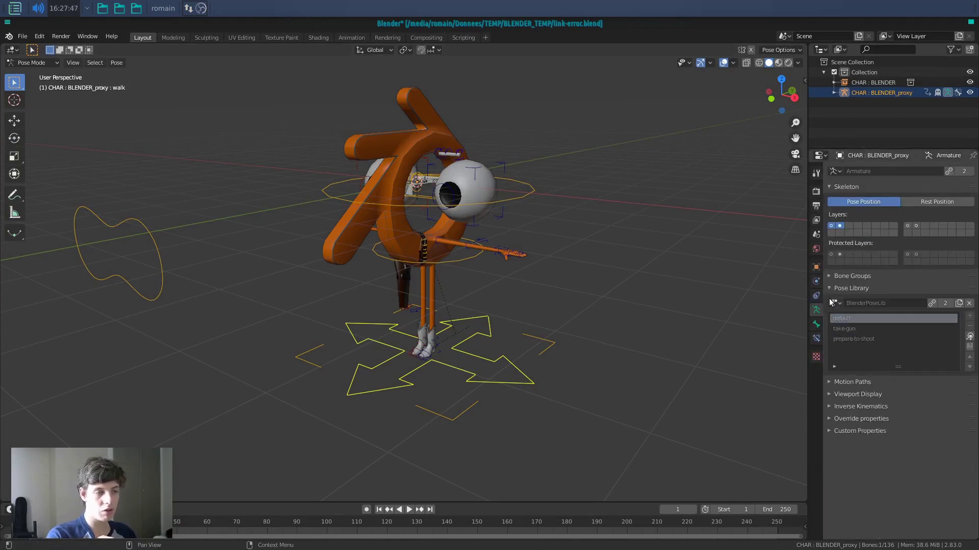
Step: Select all bones of the proxy rig and additionally show its hidden bone layers
key("alt+a")
key("a")
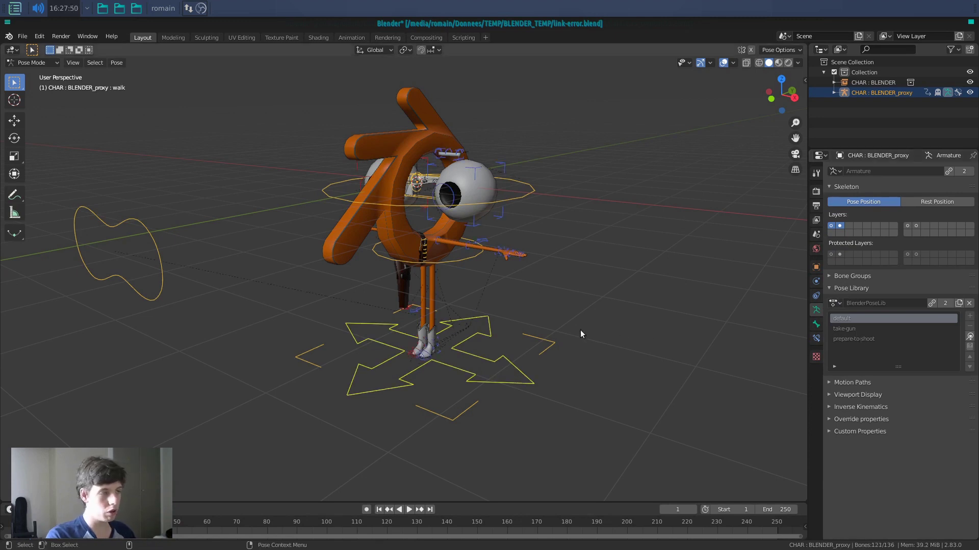
left_click(908, 227, "shift")
left_click(916, 227, "shift")
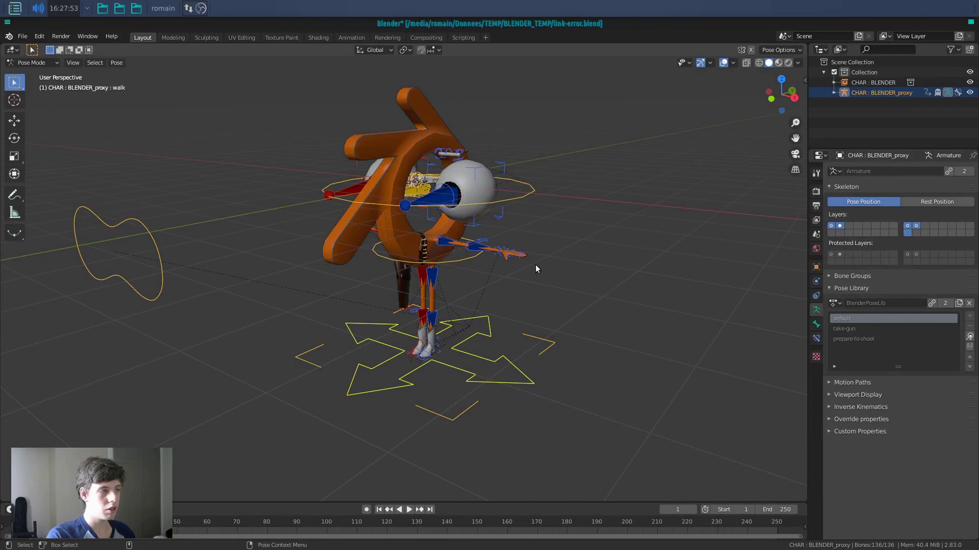
Step: Apply the prepare-to-shoot library pose to the selected bones, and put them back into the default pose
left_click(873, 339)
left_click(969, 336)
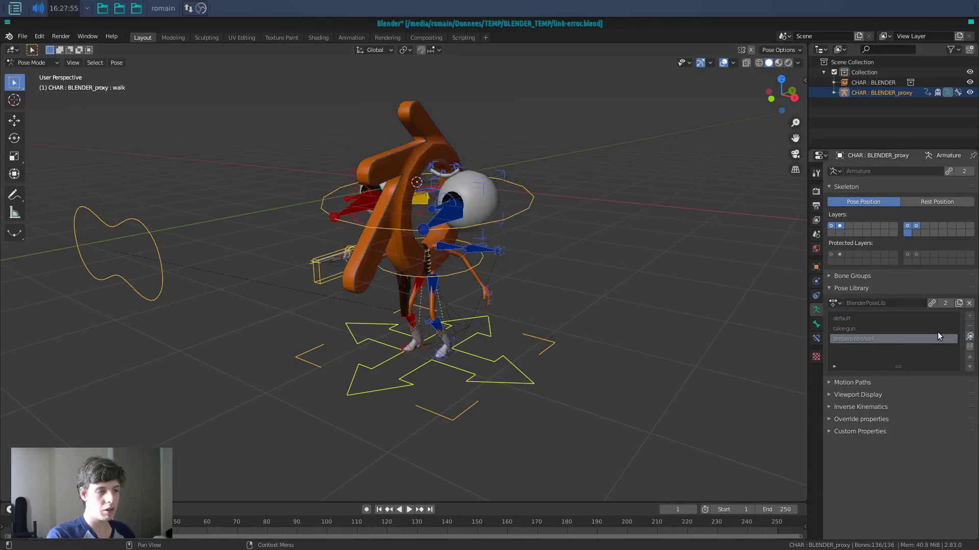
left_click(939, 331)
left_click(938, 319)
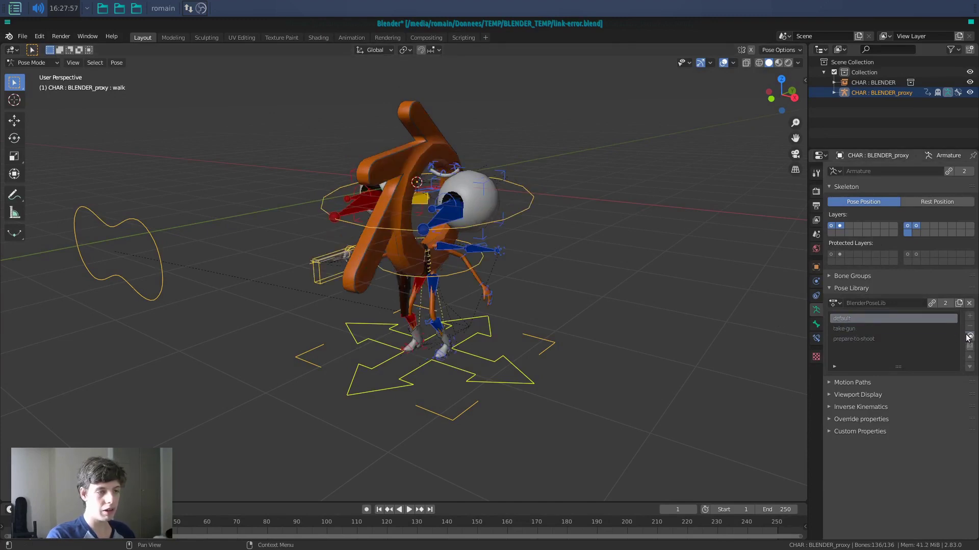
left_click(969, 336)
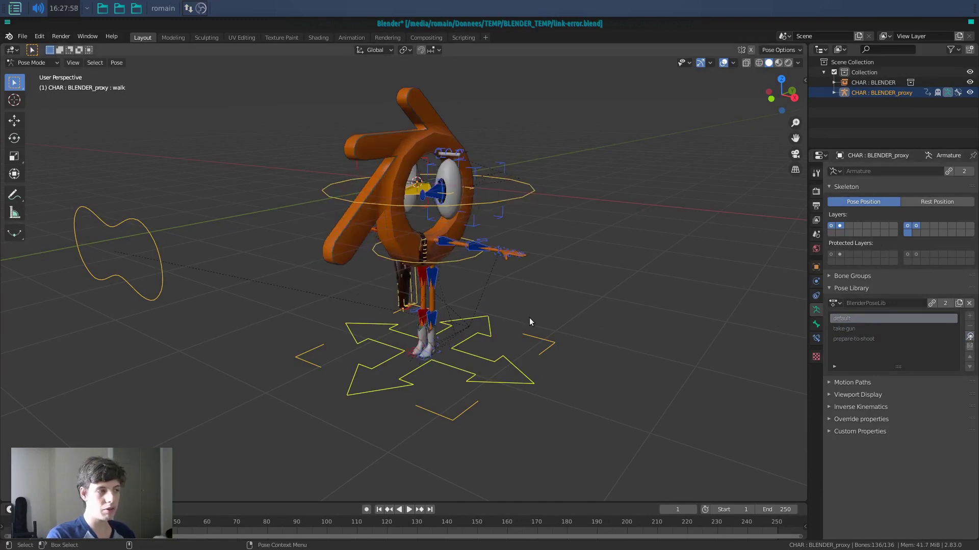
Step: Show only the proxy rig's second bone layer and inspect the character from another side
mouse_move(529, 317)
middle_mouse_down()
mouse_move(596, 311)
mouse_move(518, 306)
middle_mouse_up()
scroll(530, 296, "up", 3)
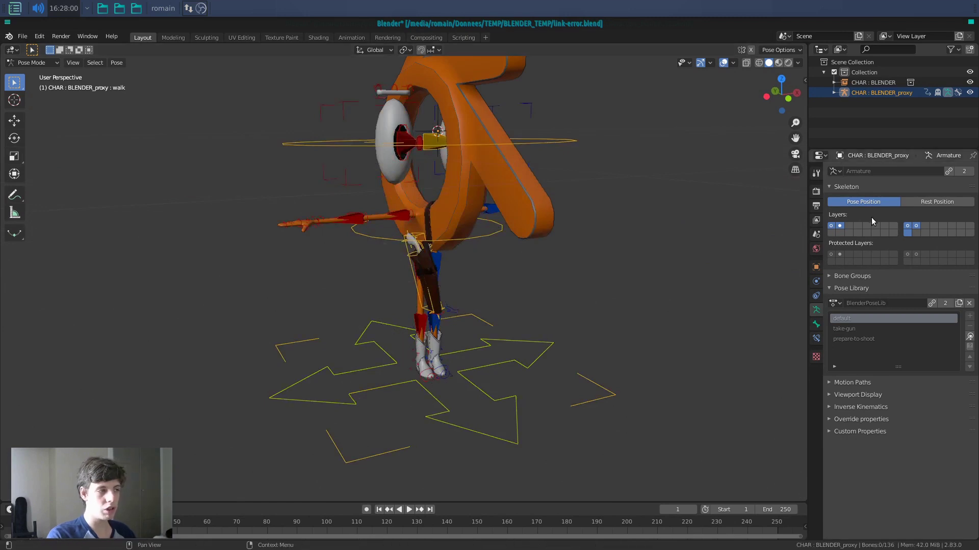
left_click(842, 226)
middle_click_drag(632, 285, 512, 277)
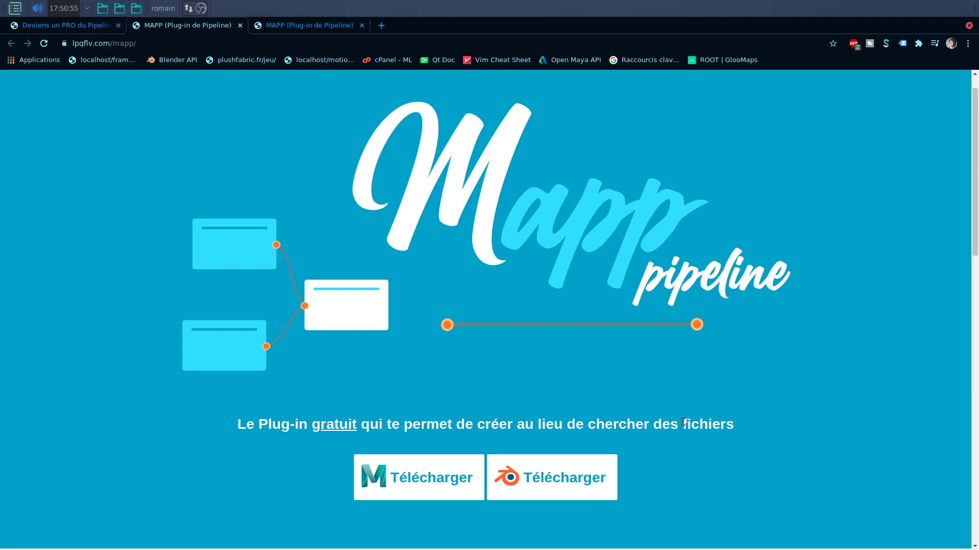
Step: On the MAPP plug-in web page, download the Blender version of the plug-in
left_click(590, 478)
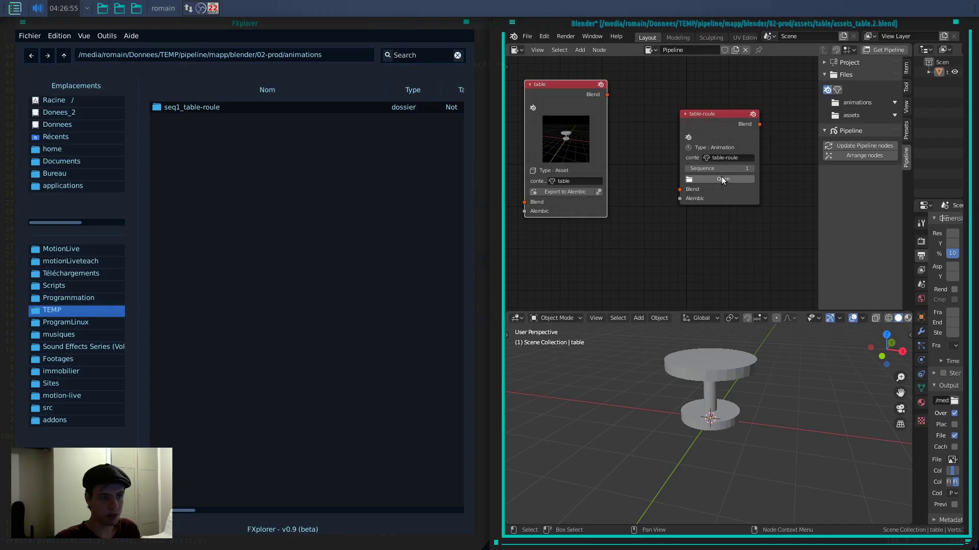
Step: In Blender's Pipeline node editor, connect the table asset's Blend output to the table-roule node, list its meshes and confirm the link
left_click_drag(609, 121, 687, 184)
left_click_drag(687, 184, 700, 187)
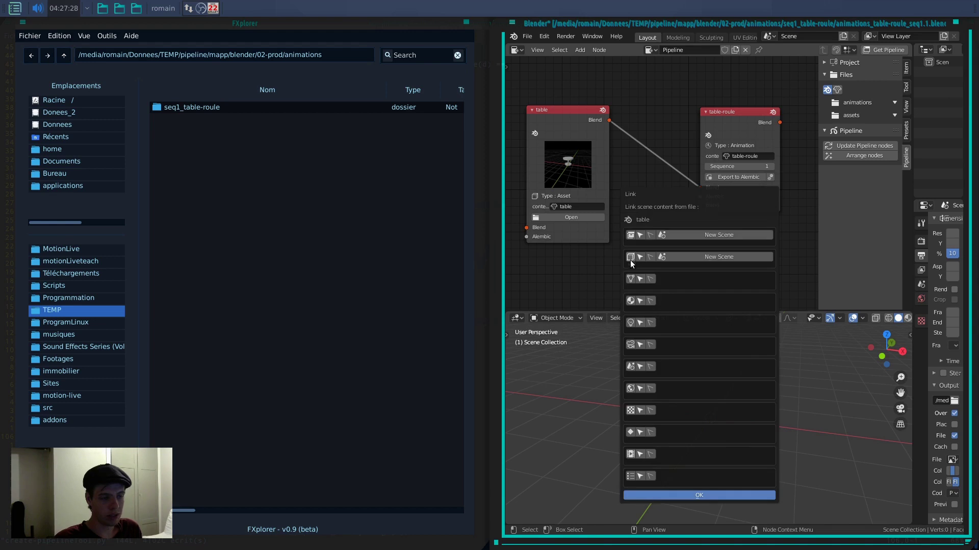
left_click(631, 279)
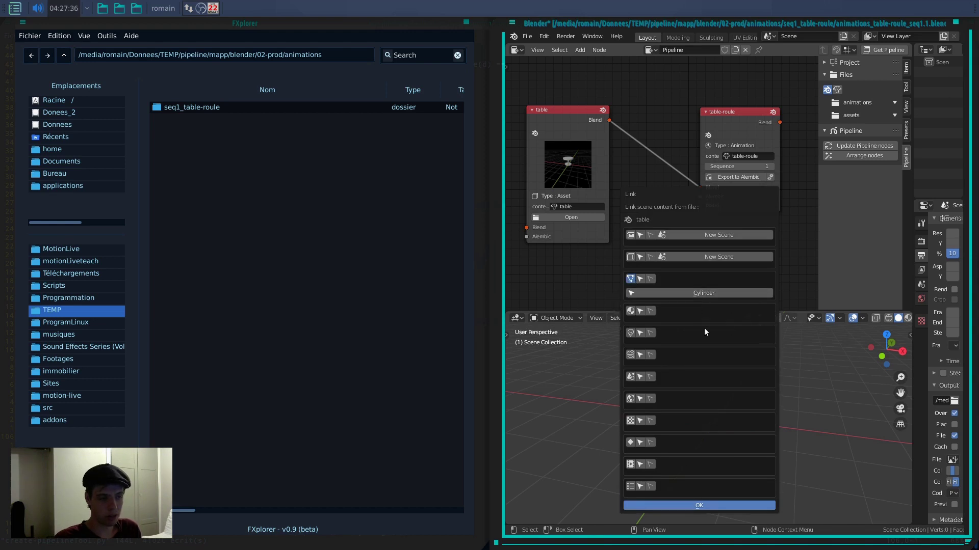
left_click(719, 505)
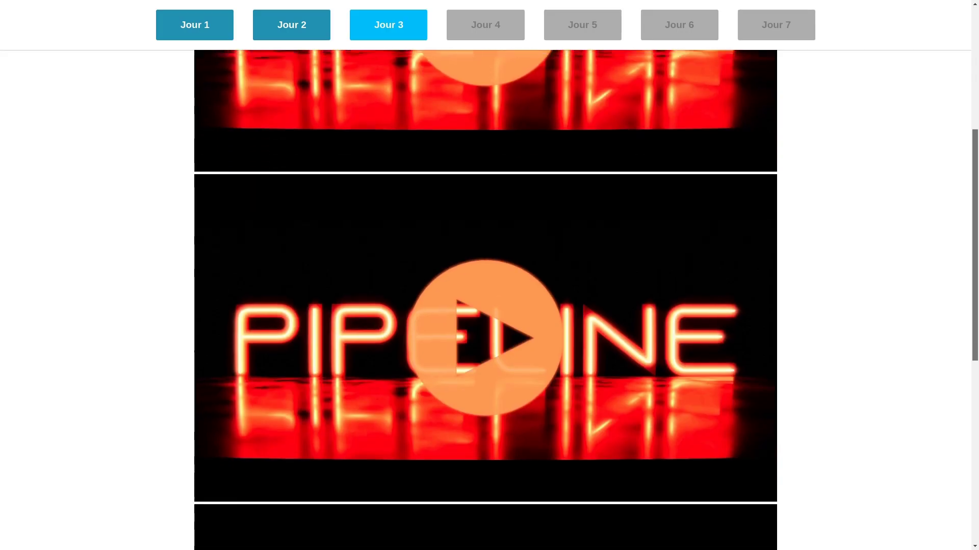
scroll(486, 276, "down", 7)
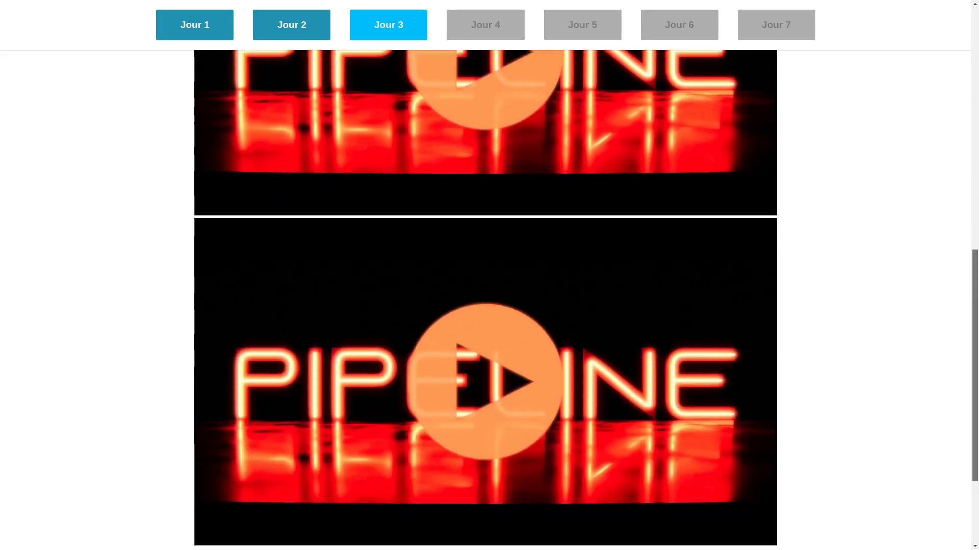